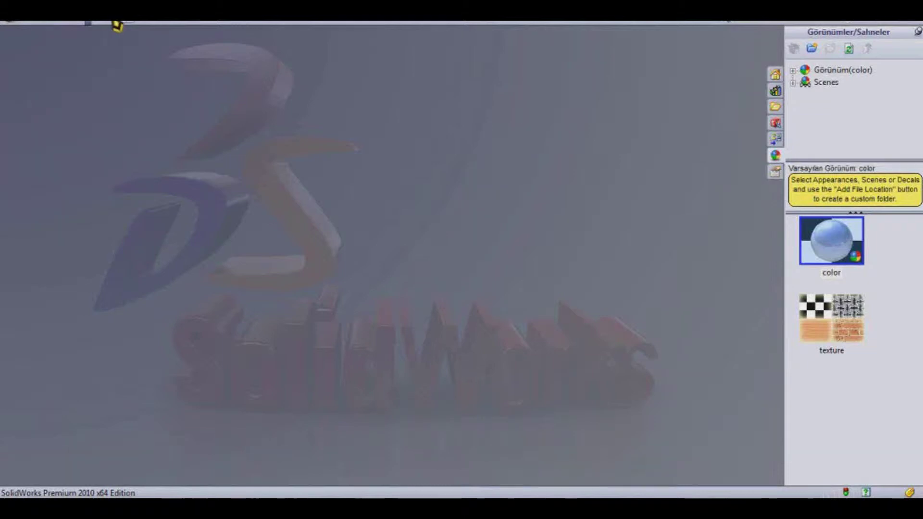
# Create a new blank part document (Parça3) and select the Ön Düzlem front plane.
pyautogui.click(116, 25)
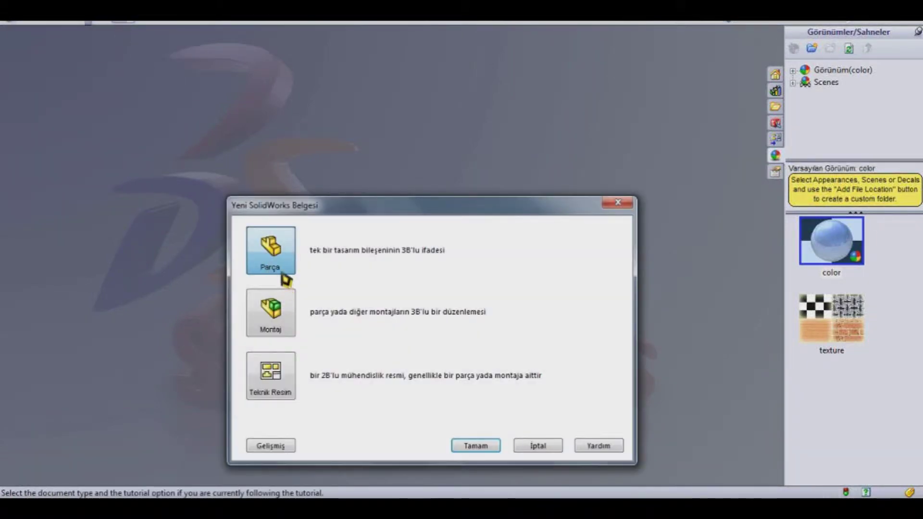
pyautogui.doubleClick(285, 273)
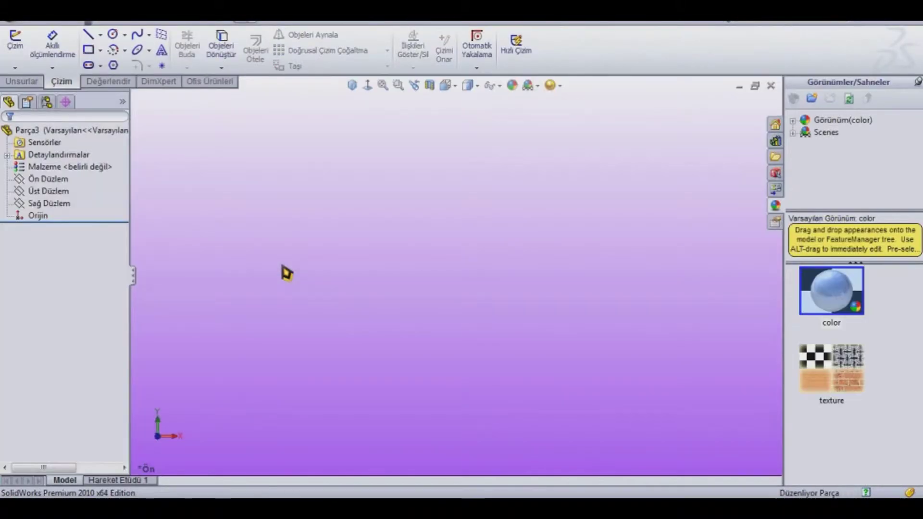
pyautogui.click(52, 179)
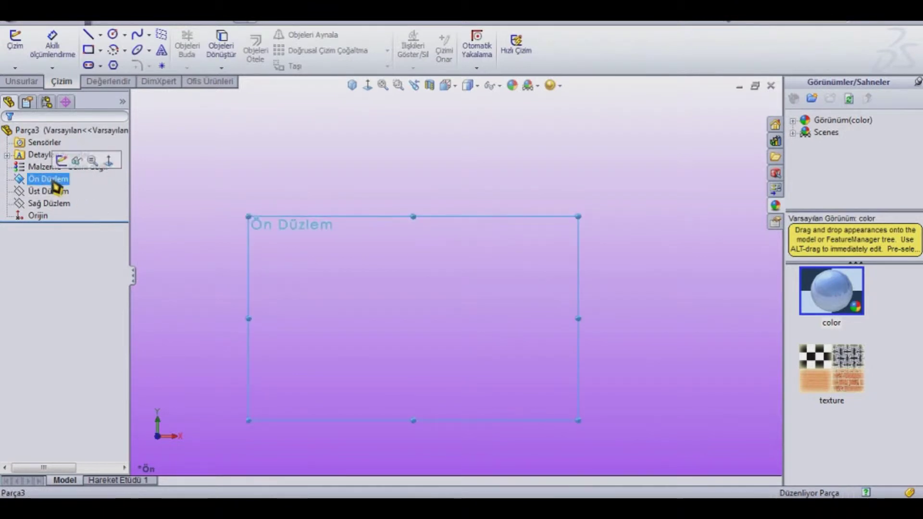
# Draw a large outer circle and a small inner circle, both centred on the origin.
pyautogui.click(114, 60)
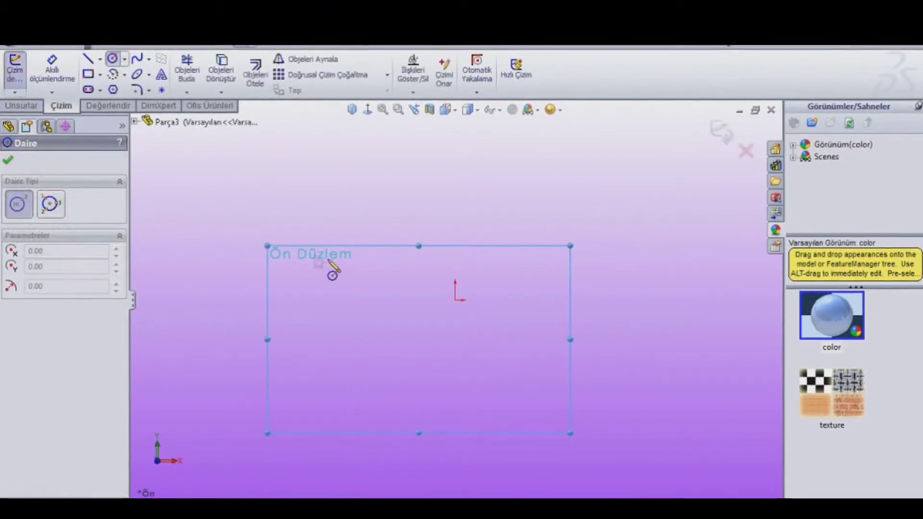
pyautogui.click(454, 301)
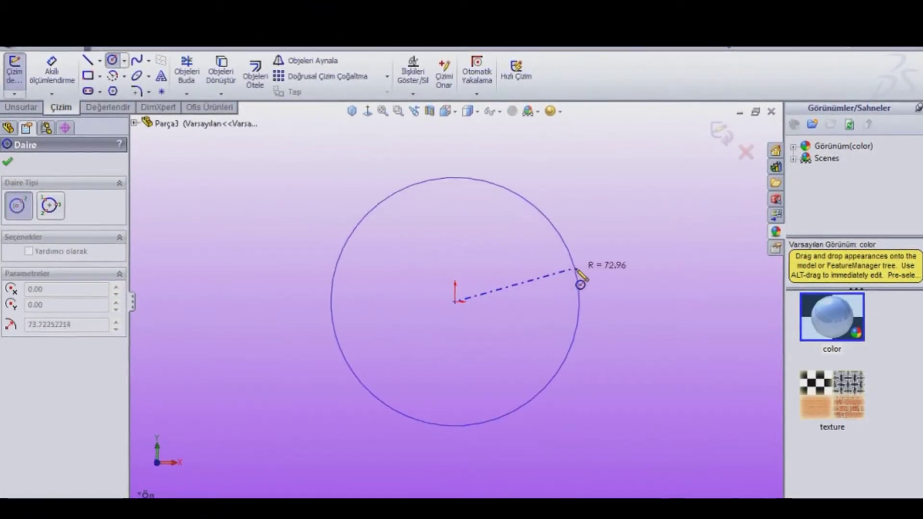
pyautogui.click(601, 275)
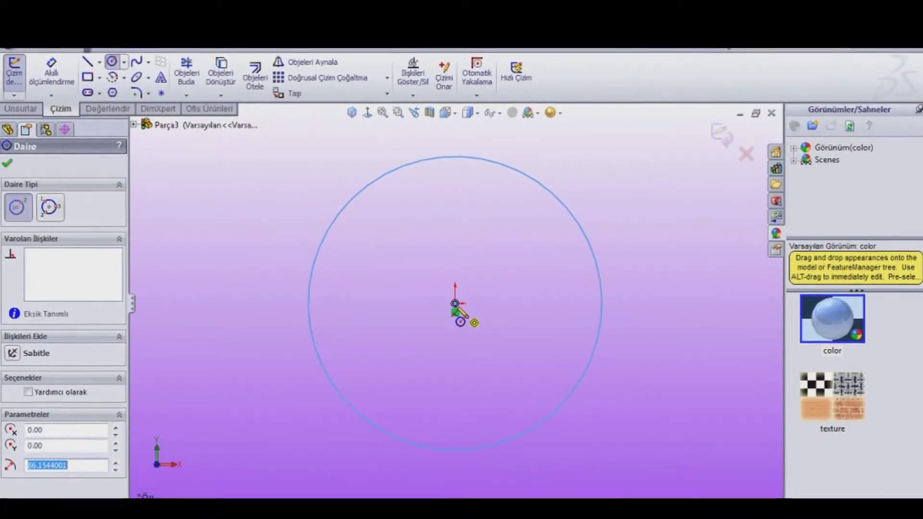
pyautogui.click(455, 304)
pyautogui.click(490, 303)
pyautogui.click(61, 77)
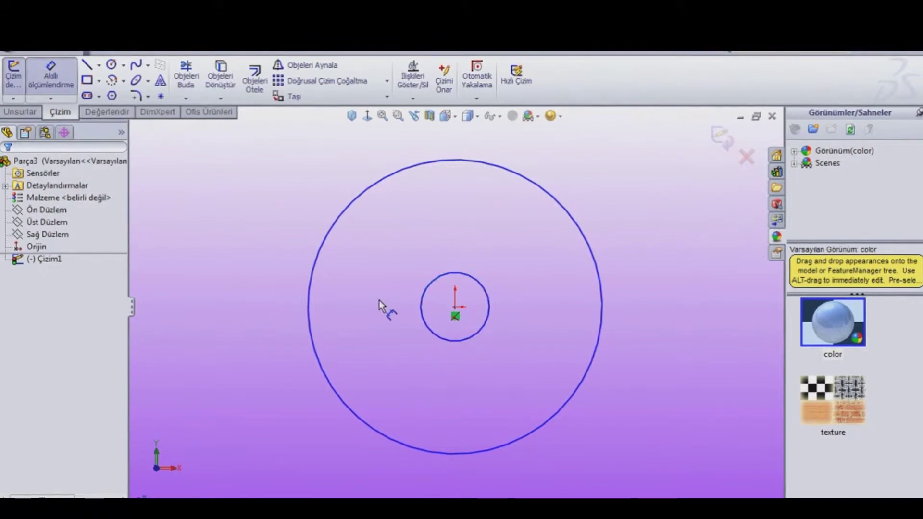
# Dimension the small inner circle to a 16 mm diameter.
pyautogui.click(421, 303)
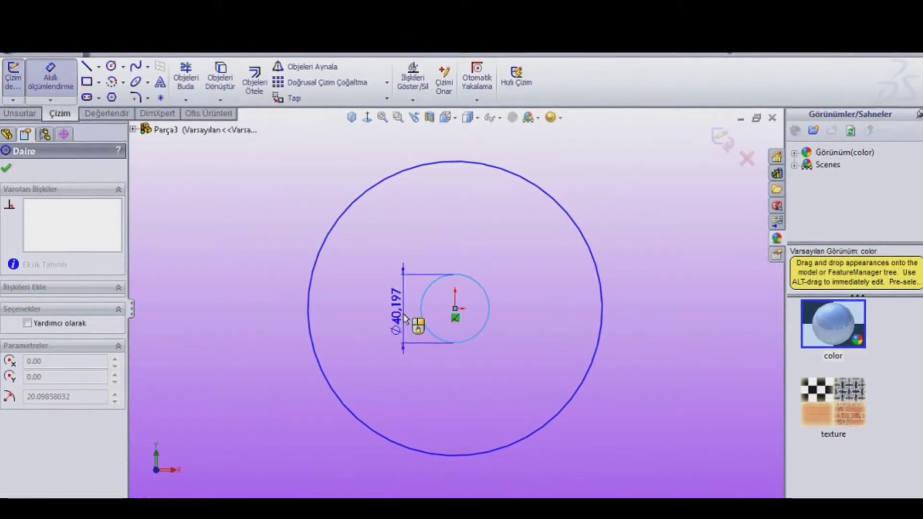
pyautogui.click(406, 327)
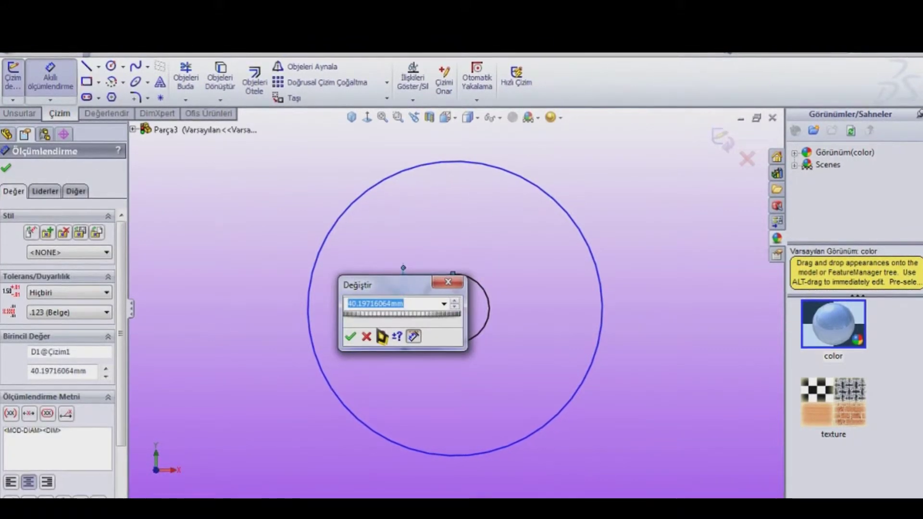
pyautogui.write('16')
pyautogui.press('Return')
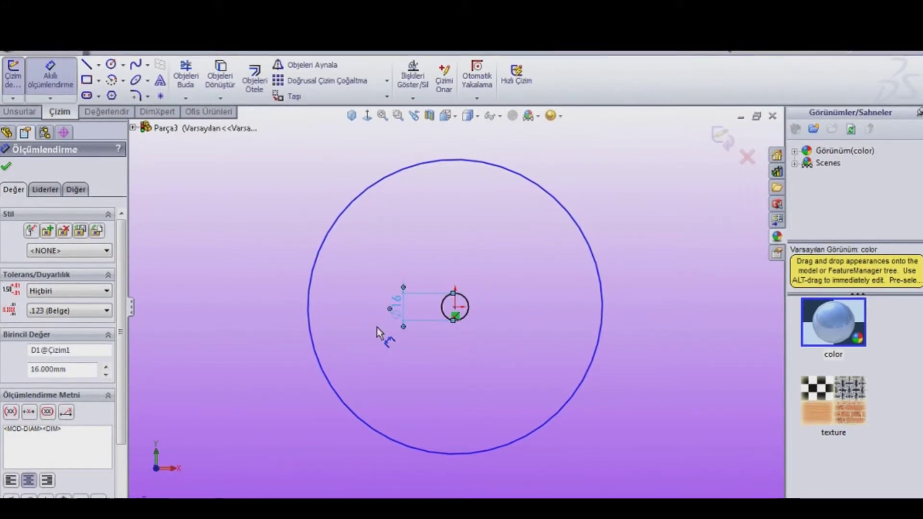
# Dimension the outer circle to 127 mm diameter, fit the view and exit the sketch.
pyautogui.click(311, 314)
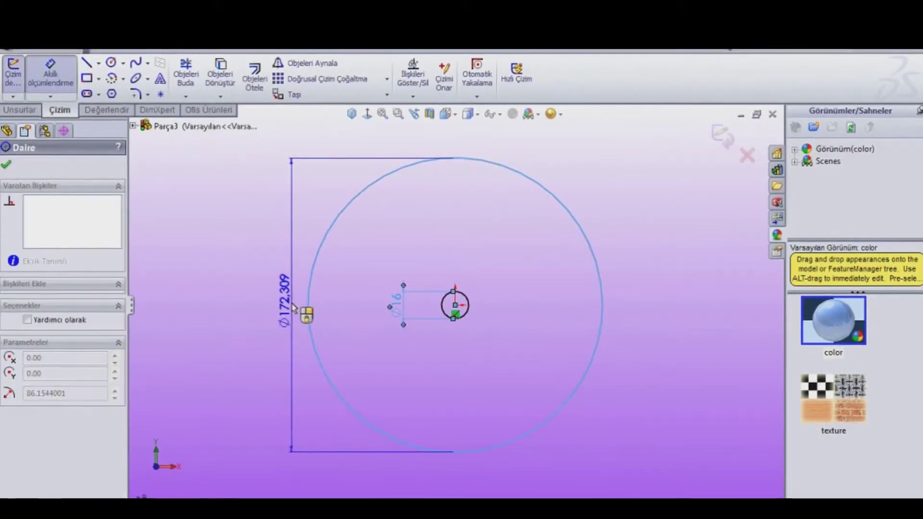
pyautogui.click(292, 308)
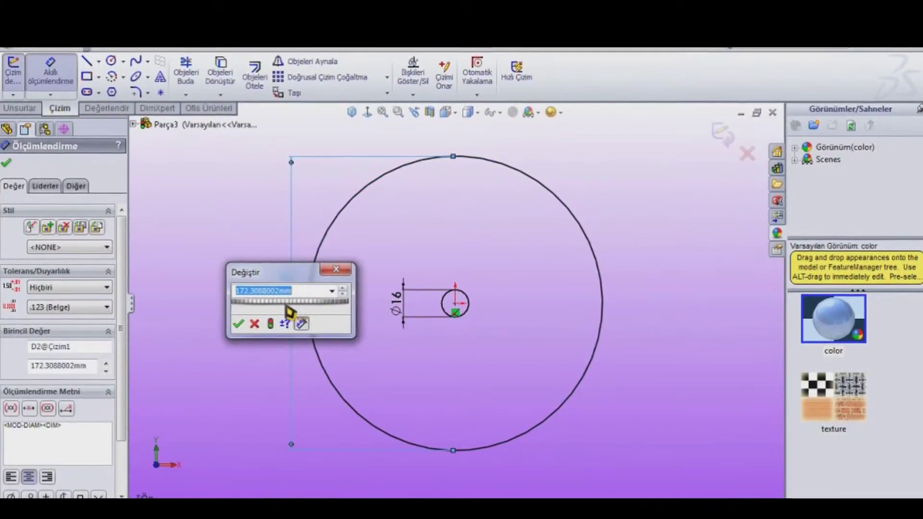
pyautogui.write('127')
pyautogui.press('Return')
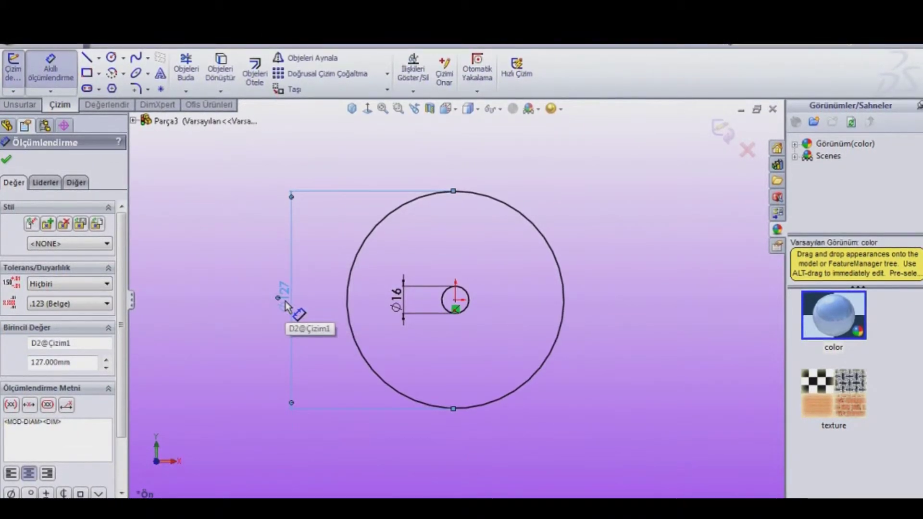
pyautogui.click(7, 159)
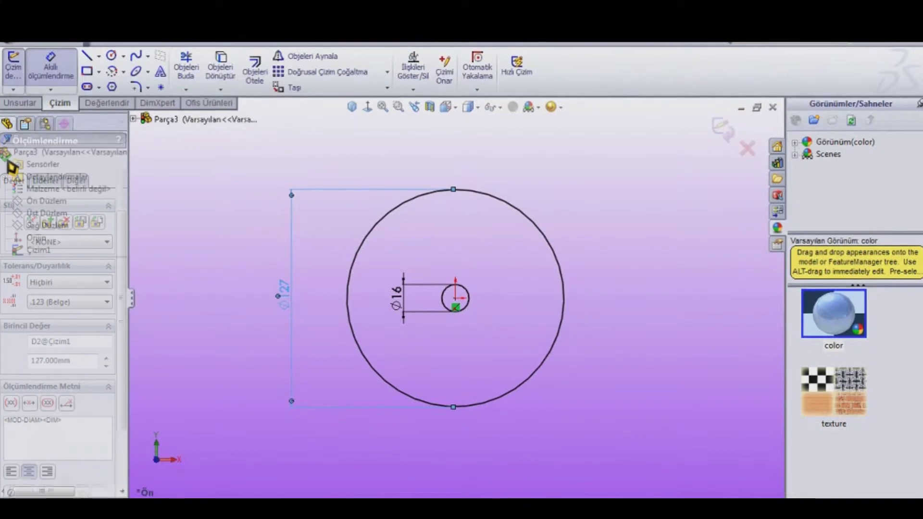
pyautogui.press('f')
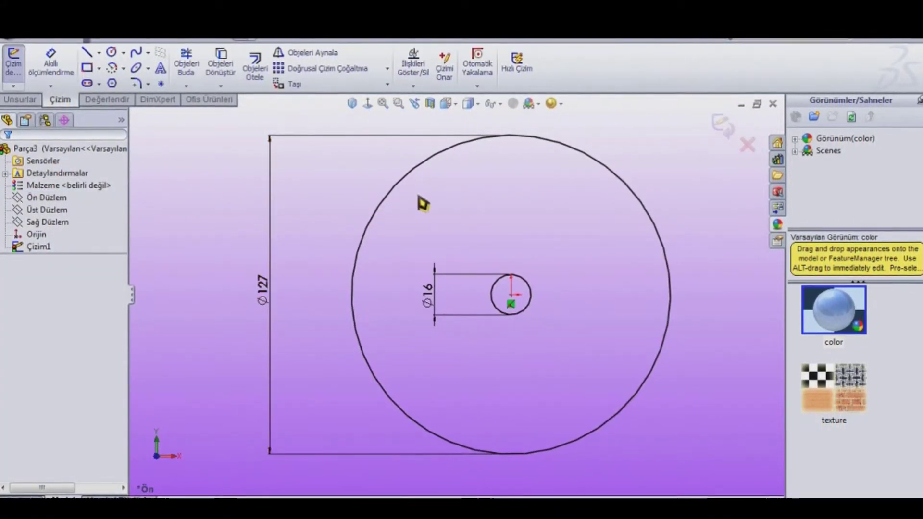
pyautogui.click(723, 125)
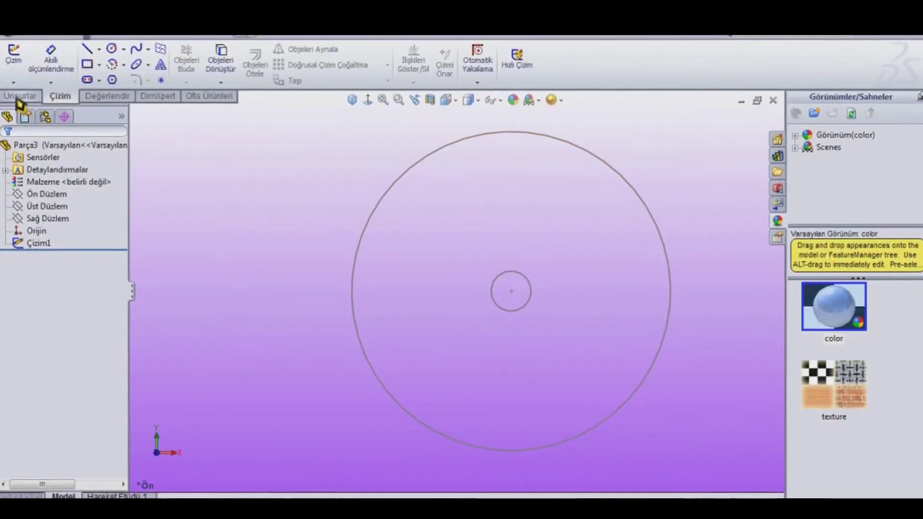
# Extrude the circle sketch 1.5 mm with Orta Düzlem (mid-plane) into a holed disc.
pyautogui.click(33, 75)
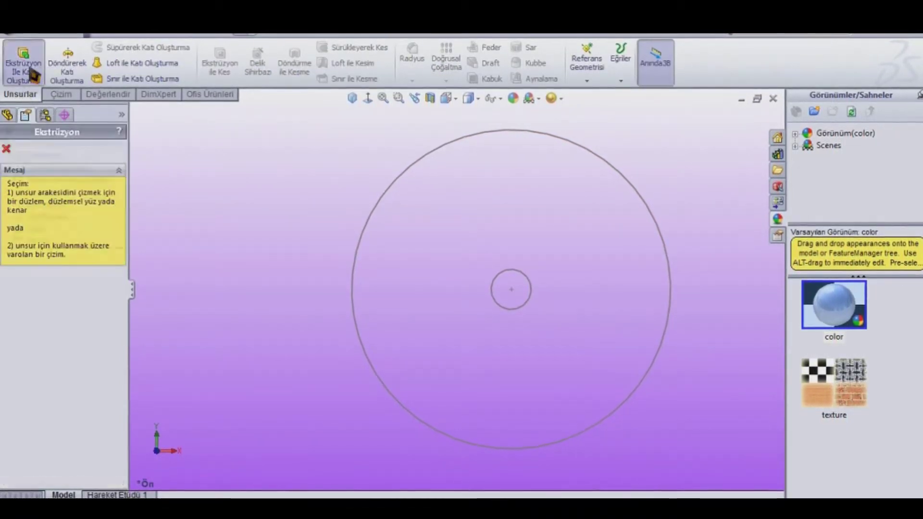
pyautogui.click(362, 254)
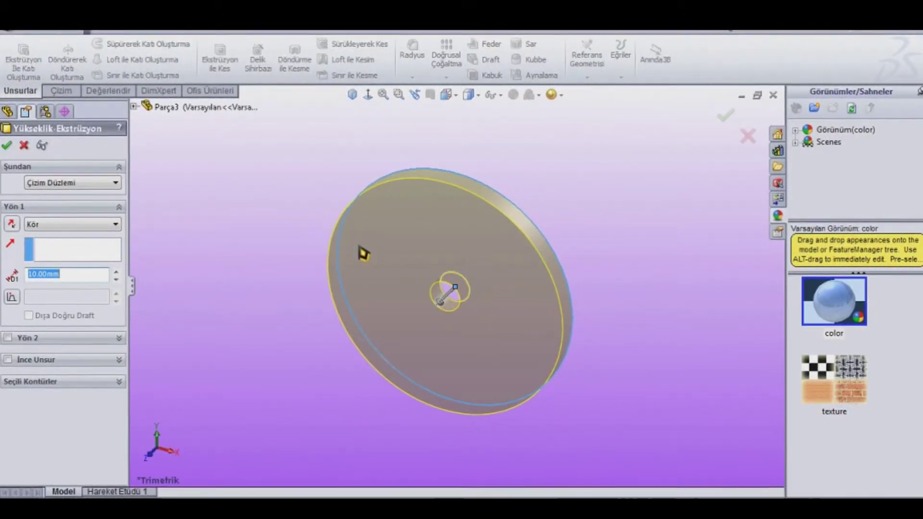
pyautogui.click(115, 222)
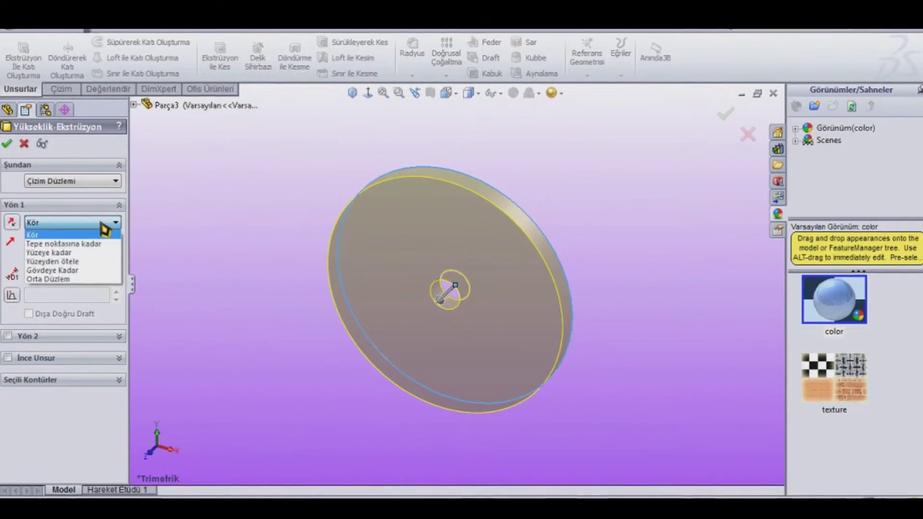
pyautogui.click(68, 279)
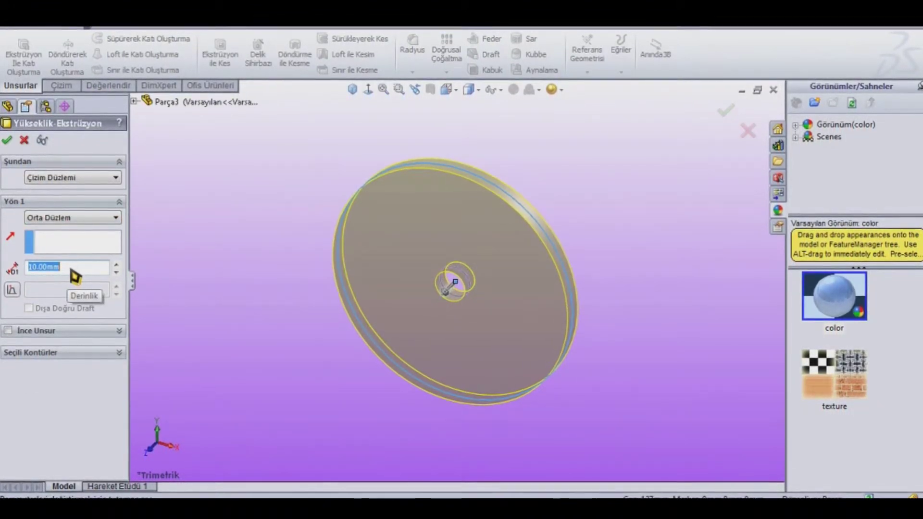
pyautogui.write('1,5')
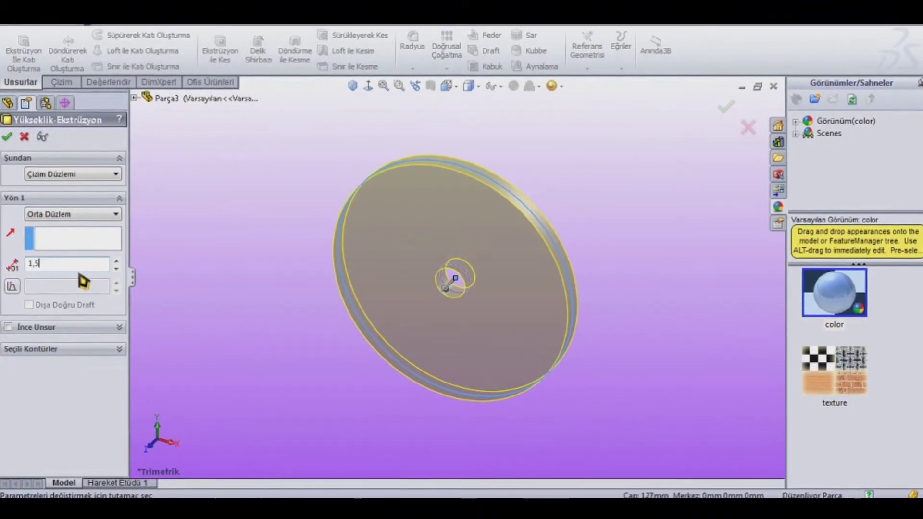
pyautogui.click(7, 136)
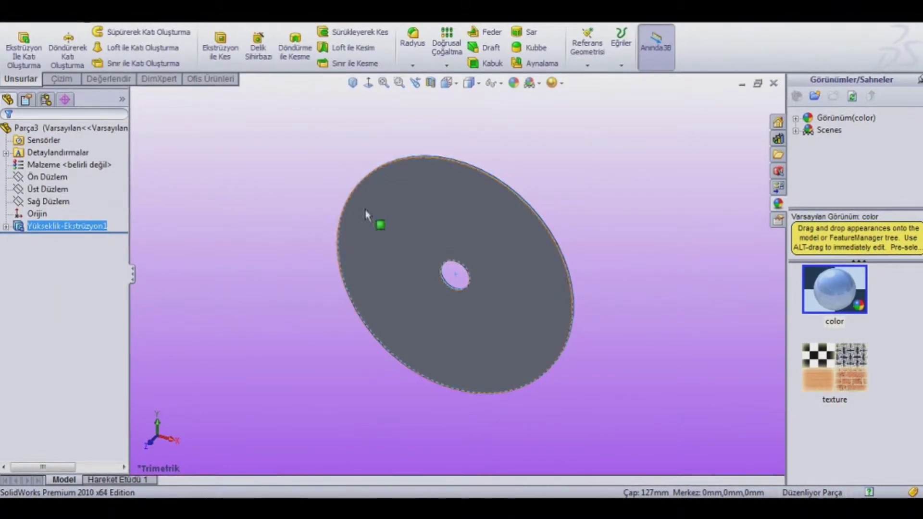
# View the front plane Normal To, zoomed in, and start a line sketch on it.
pyautogui.moveTo(581, 235); pyautogui.dragTo(463, 350, button='middle')
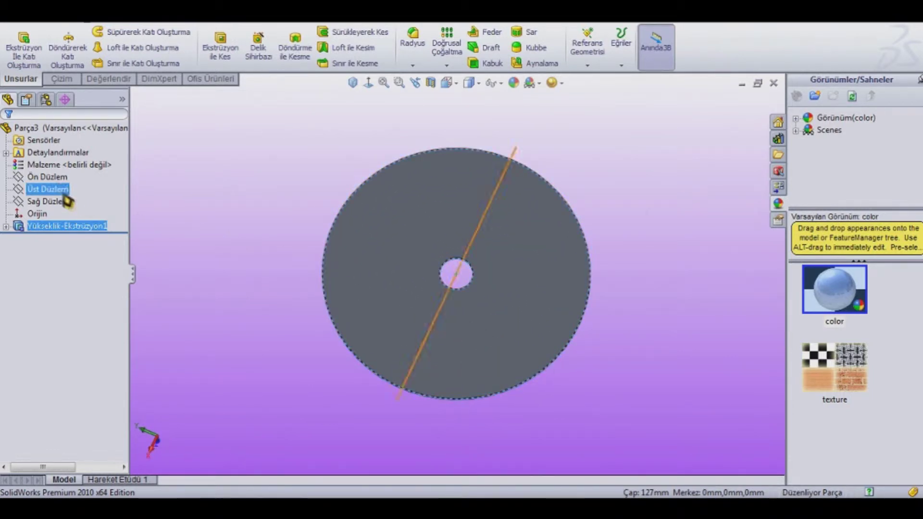
pyautogui.click(57, 177)
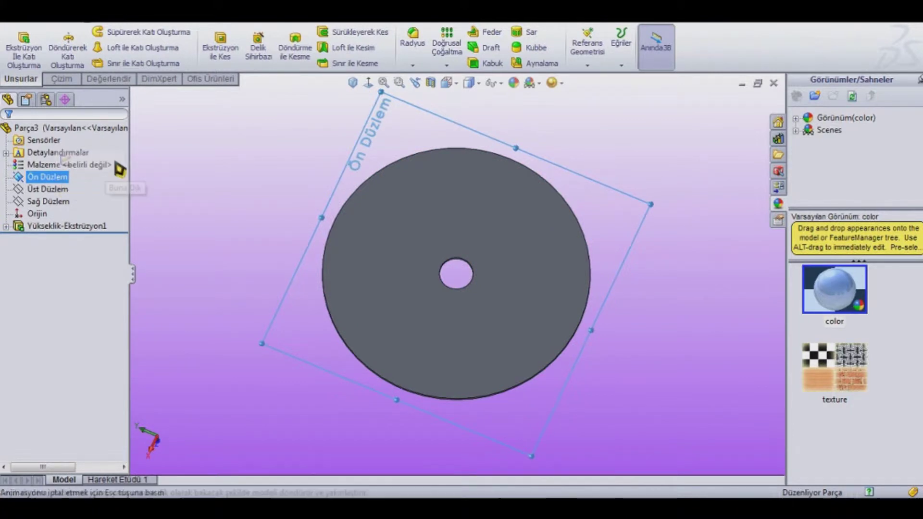
pyautogui.click(81, 162)
pyautogui.scroll(1, 467, 171)
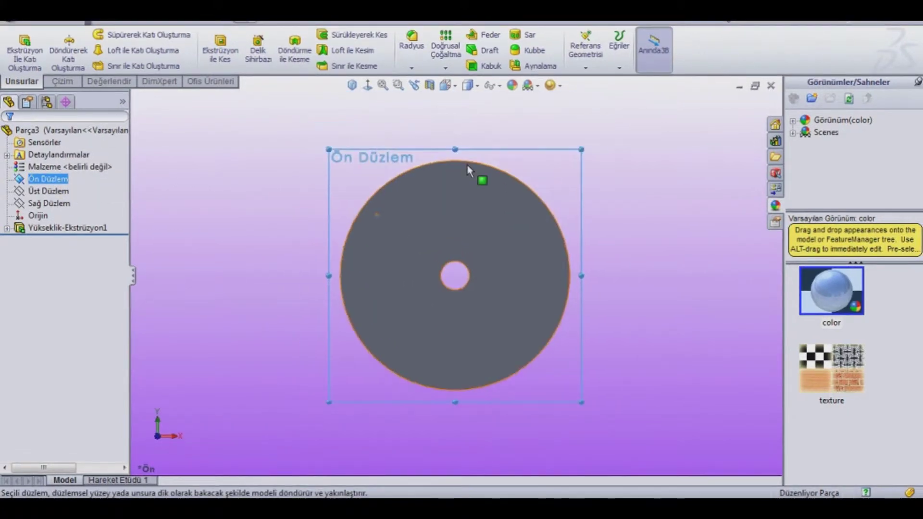
pyautogui.scroll(-2, 469, 172)
pyautogui.scroll(-2, 466, 183)
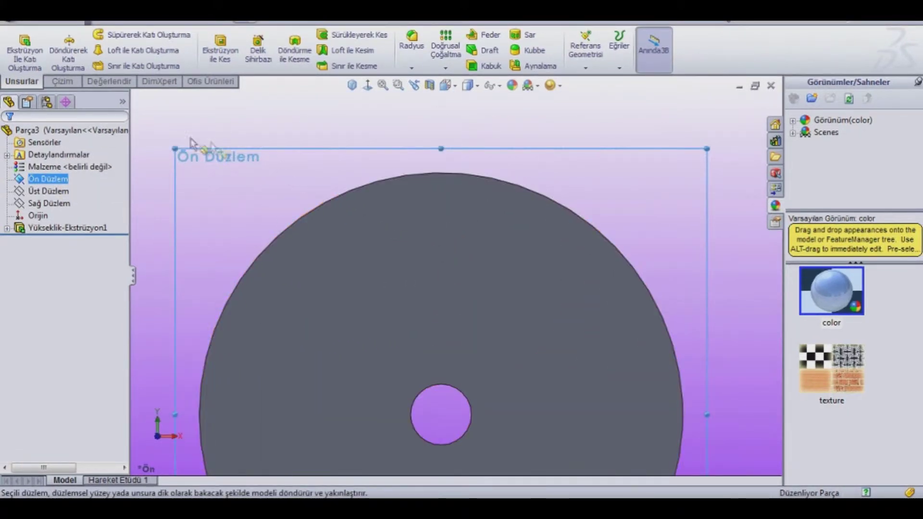
pyautogui.click(63, 81)
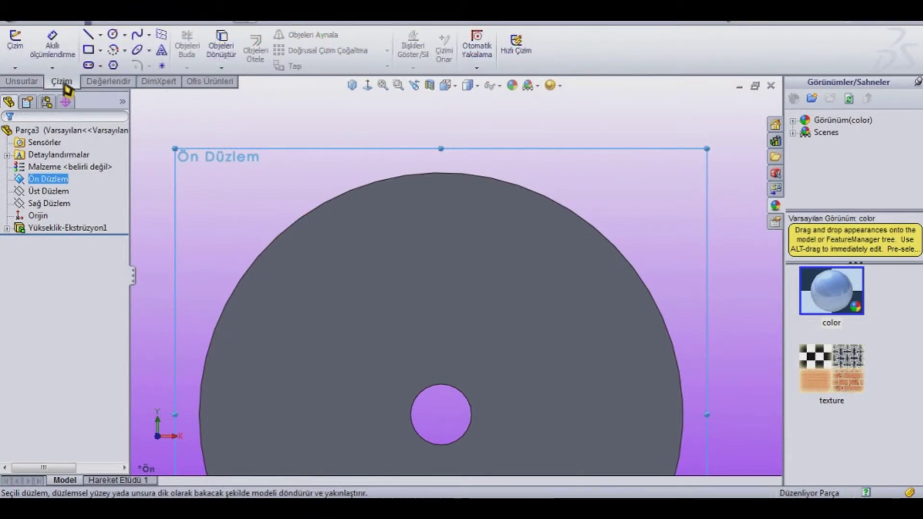
pyautogui.click(89, 35)
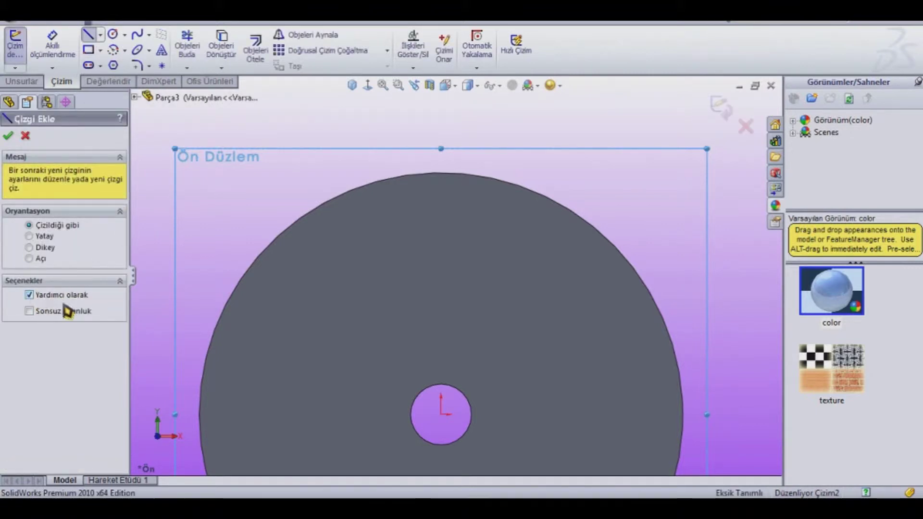
# Draw a vertical construction line from the origin plus a second one leaning up-left.
pyautogui.moveTo(441, 414); pyautogui.dragTo(461, 432)
pyautogui.moveTo(454, 352); pyautogui.dragTo(442, 126)
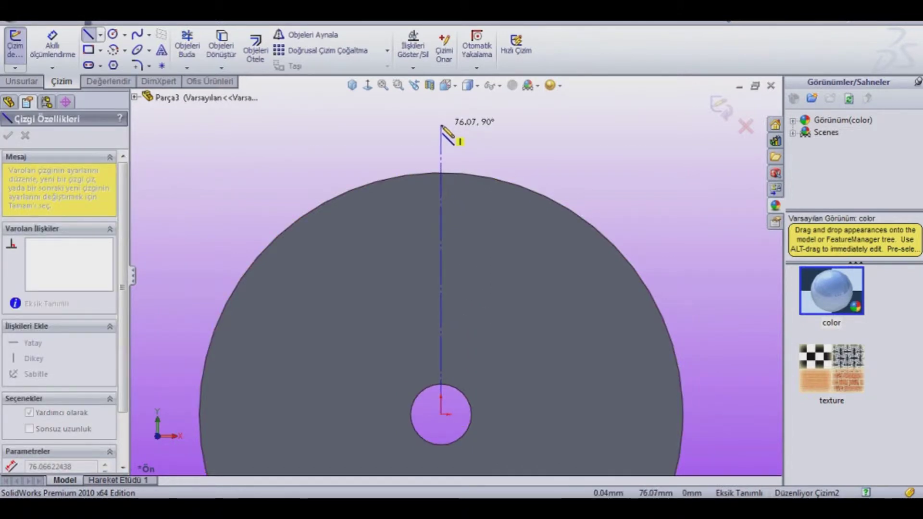
pyautogui.moveTo(442, 126); pyautogui.dragTo(416, 140)
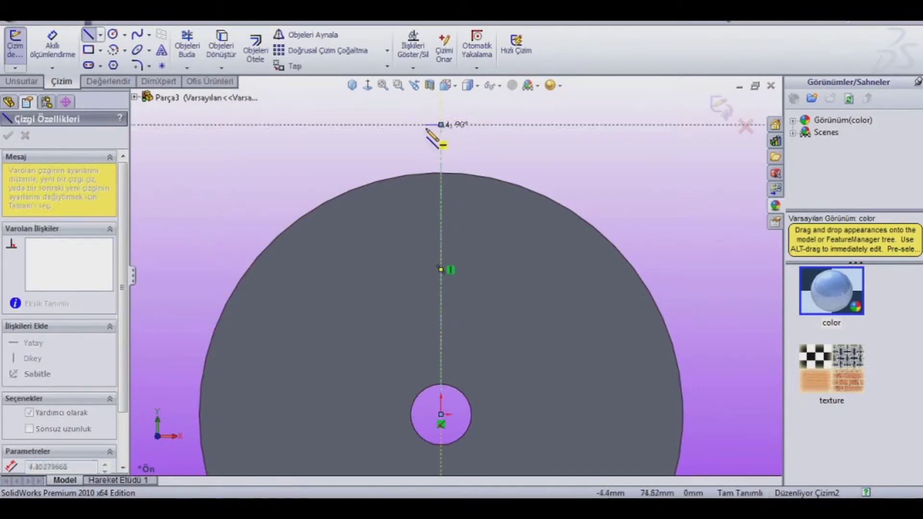
pyautogui.press('Escape')
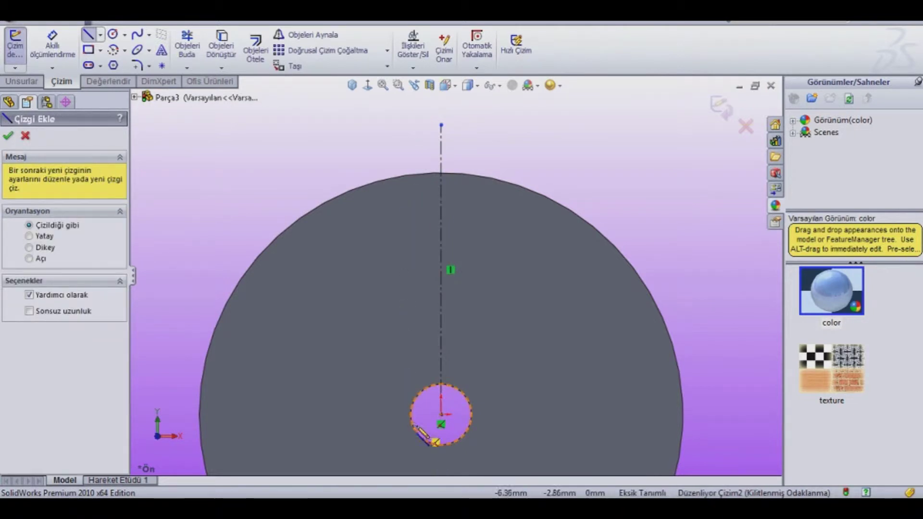
pyautogui.moveTo(441, 415); pyautogui.dragTo(369, 127)
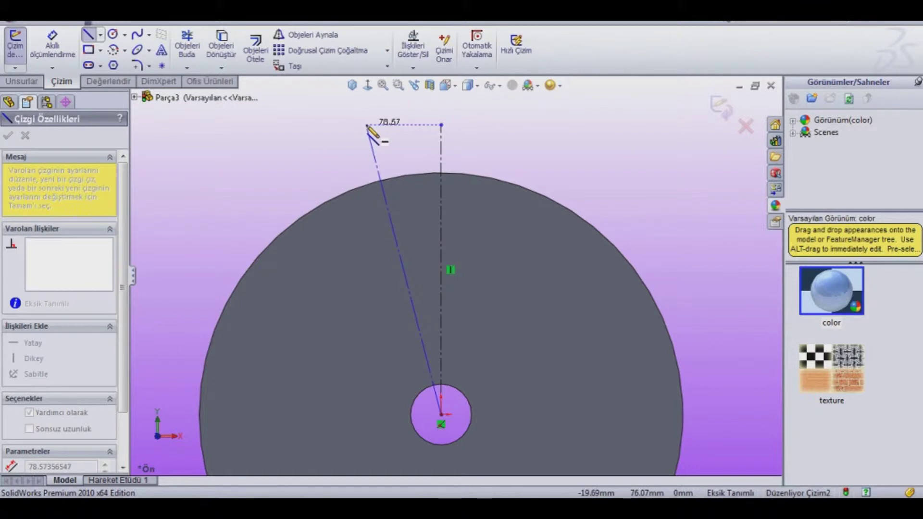
pyautogui.press('Escape')
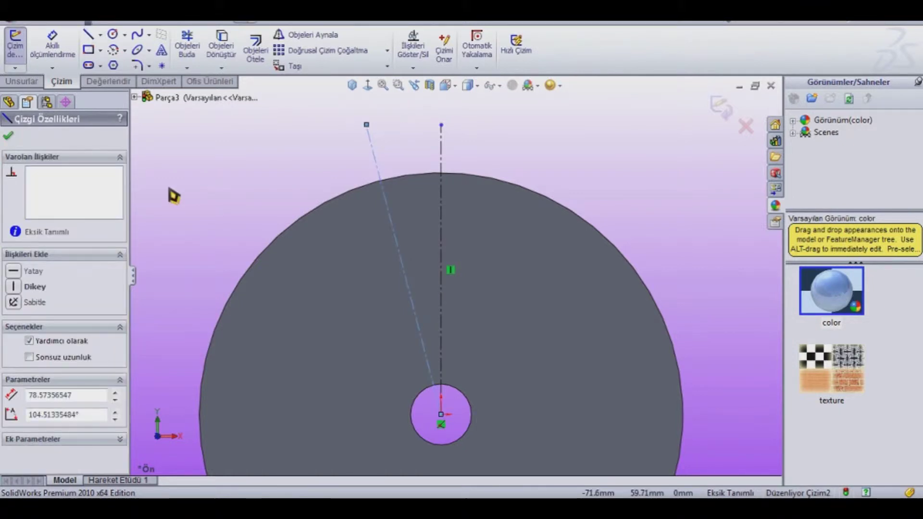
pyautogui.click(11, 137)
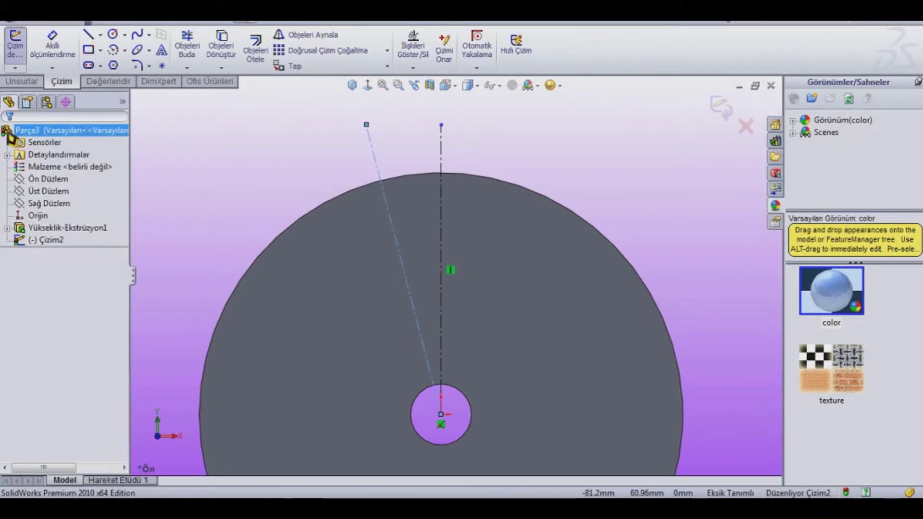
# Dimension the angle between the slanted and vertical construction lines as 10°.
pyautogui.click(72, 48)
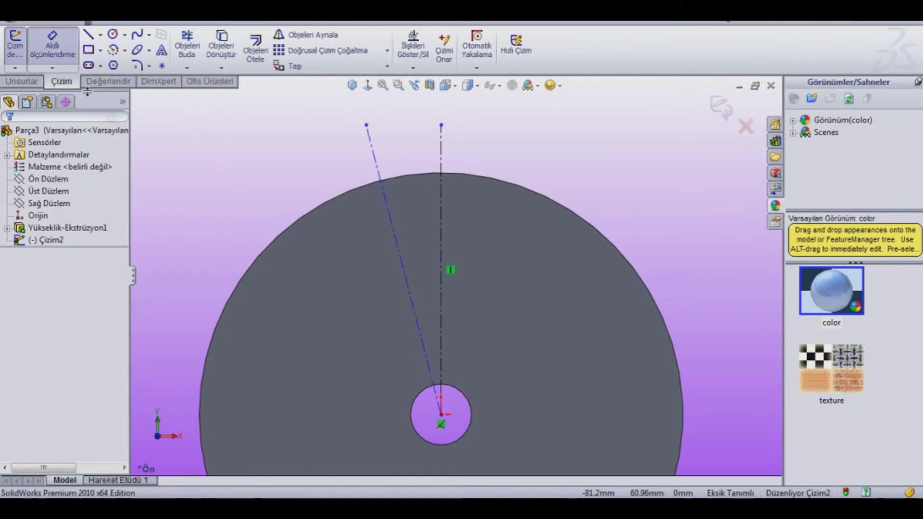
pyautogui.click(376, 161)
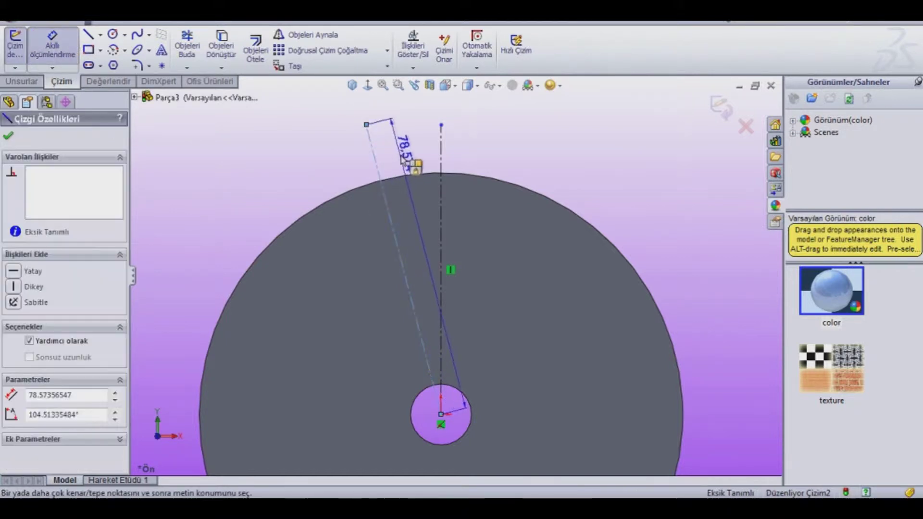
pyautogui.click(441, 159)
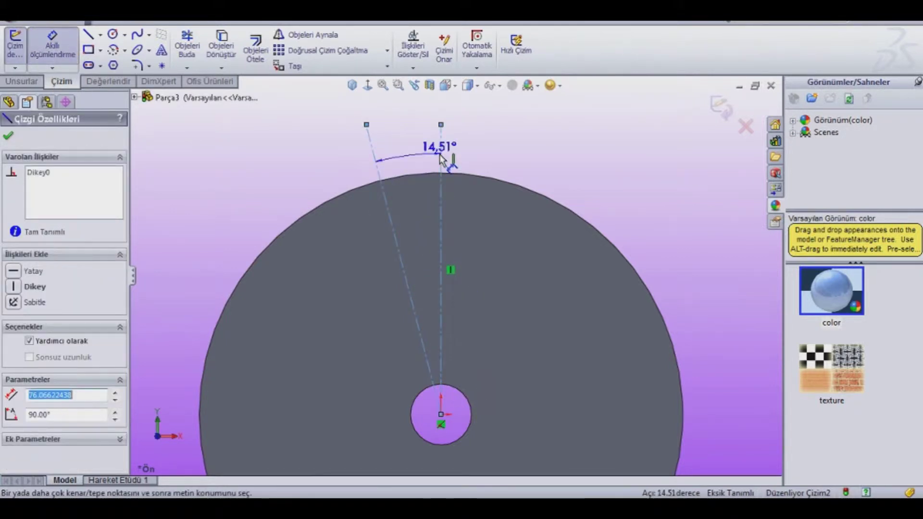
pyautogui.click(407, 151)
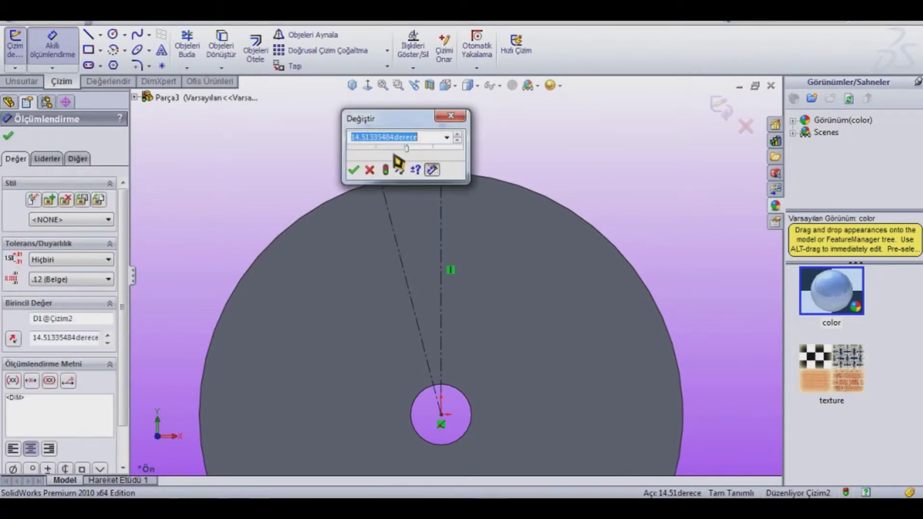
pyautogui.write('10')
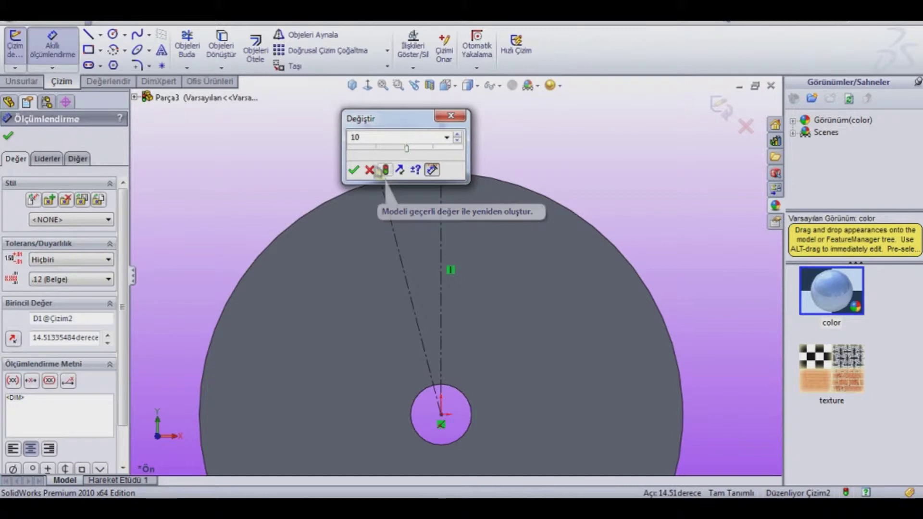
pyautogui.click(354, 171)
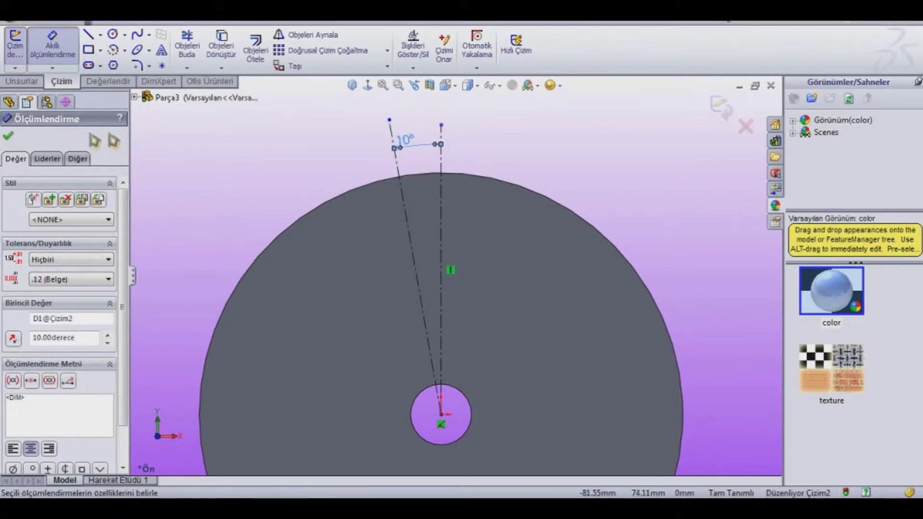
pyautogui.click(12, 141)
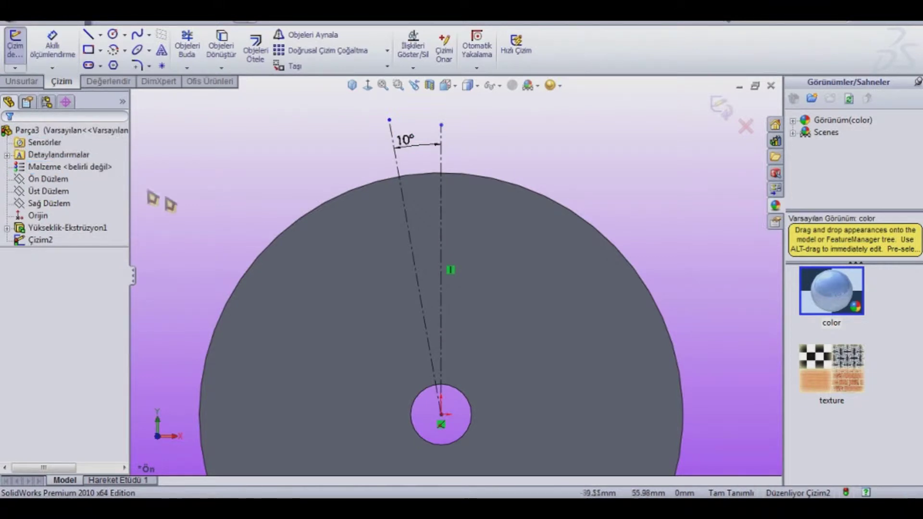
# Convert the disc's outer edge into a sketch circle.
pyautogui.click(478, 177)
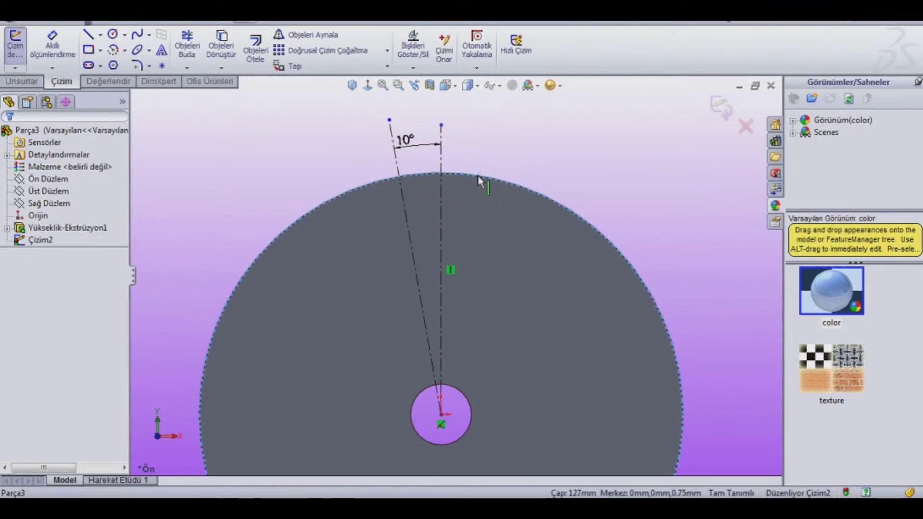
pyautogui.click(234, 61)
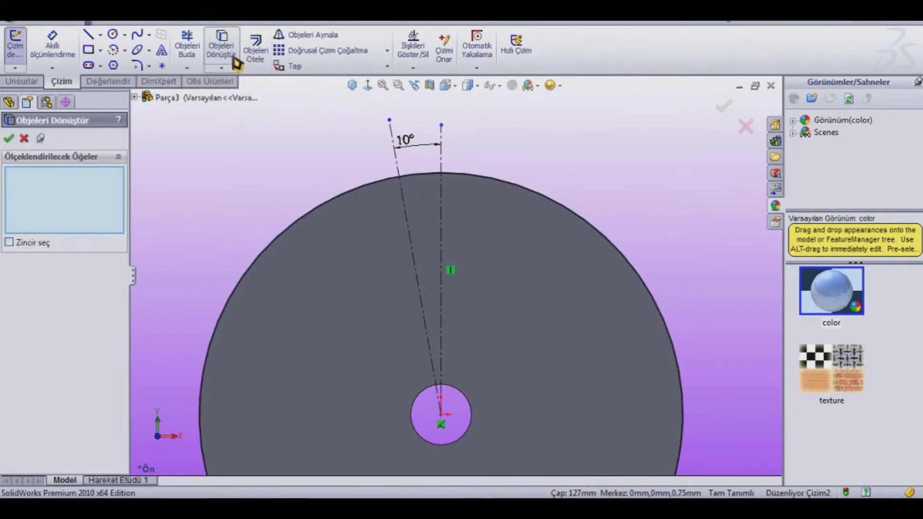
pyautogui.click(23, 138)
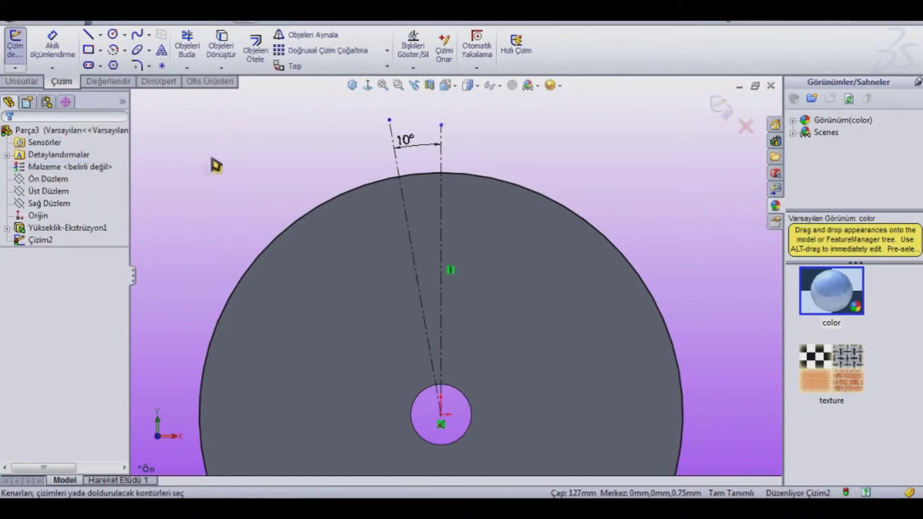
# Trim the converted circle at the construction lines, leaving the arc between them.
pyautogui.click(194, 60)
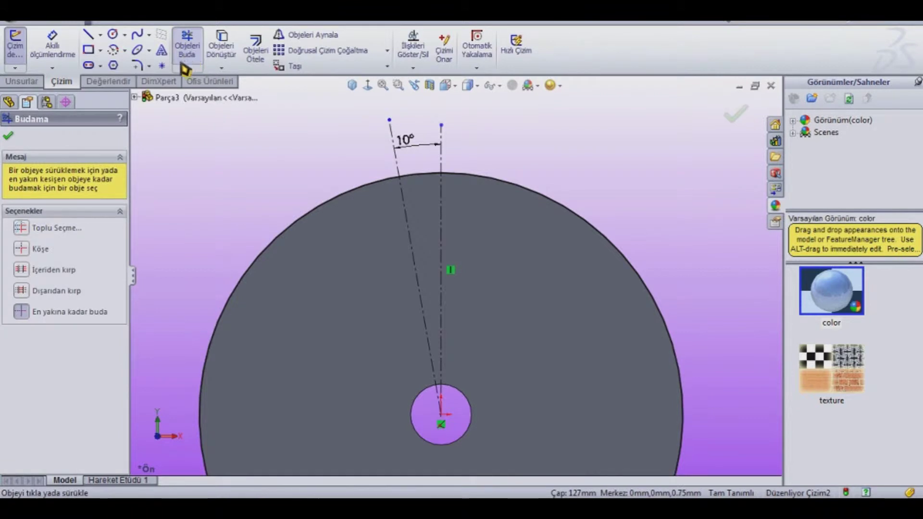
pyautogui.click(326, 204)
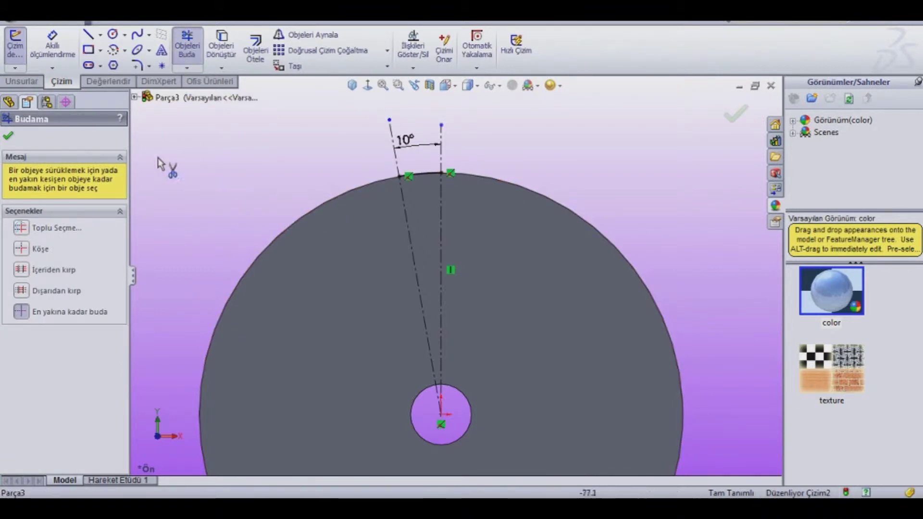
pyautogui.click(9, 137)
pyautogui.scroll(-2, 451, 173)
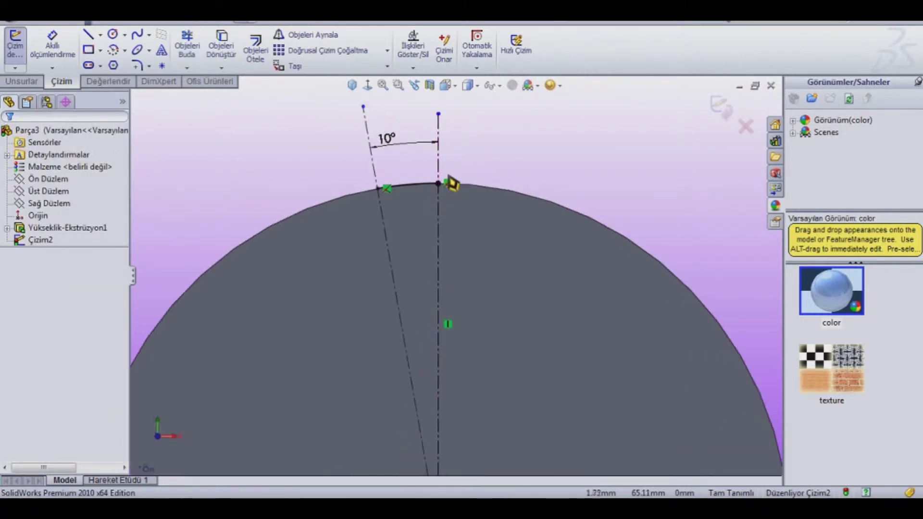
pyautogui.scroll(-3, 452, 181)
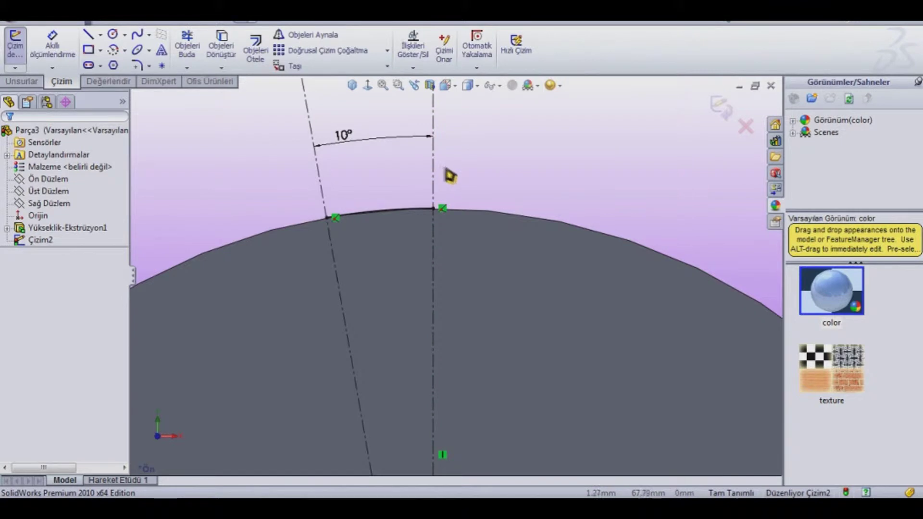
pyautogui.click(89, 35)
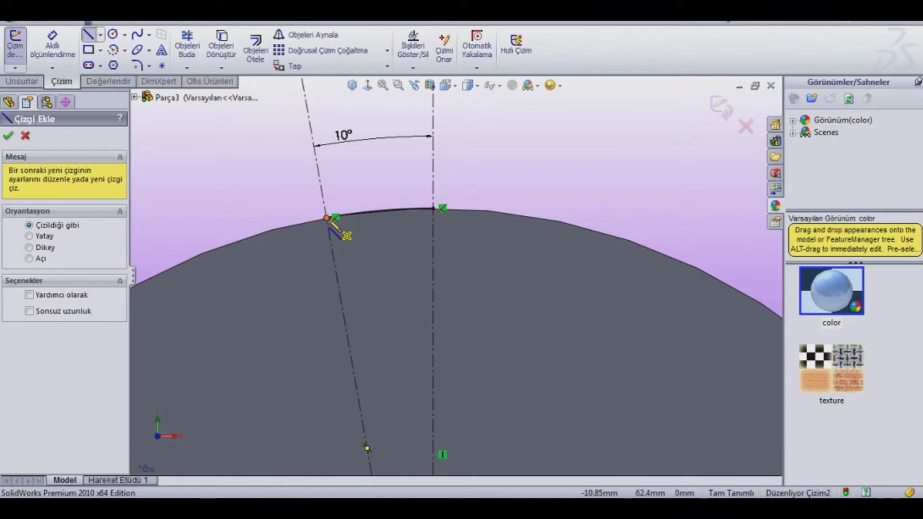
# Draw a two-segment bent line inward from the slanted line's rim point.
pyautogui.click(327, 218)
pyautogui.scroll(-3, 332, 223)
pyautogui.scroll(-2, 357, 240)
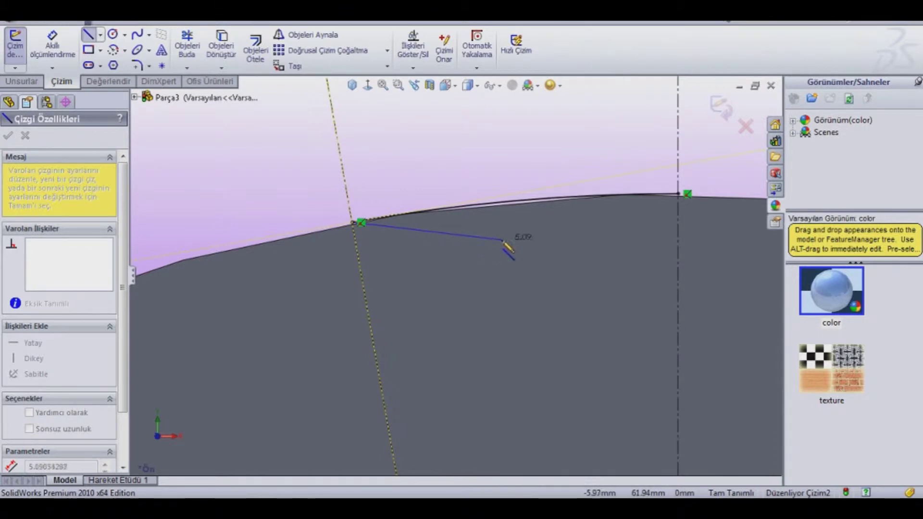
pyautogui.click(487, 239)
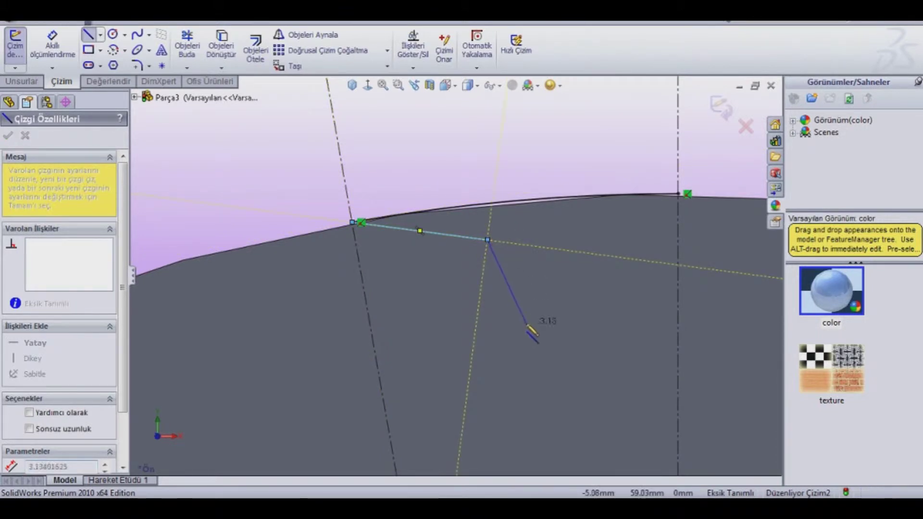
pyautogui.click(540, 341)
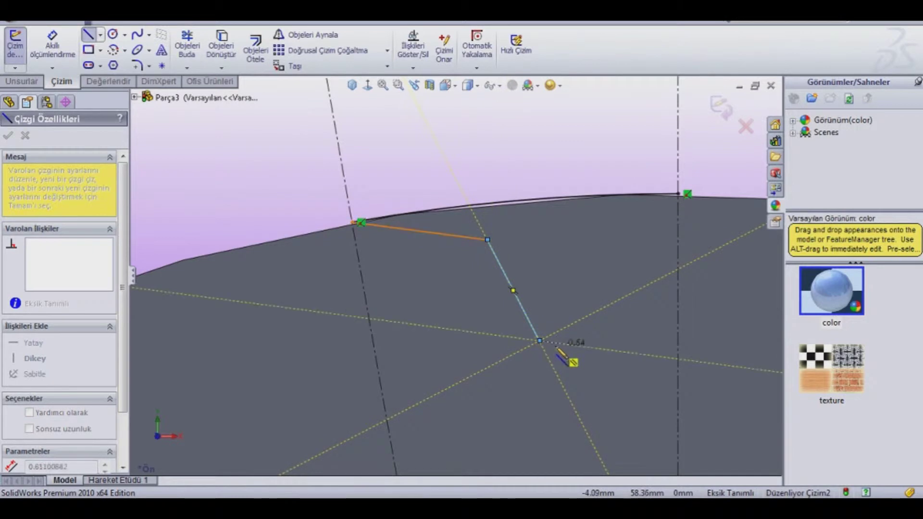
pyautogui.press('Escape')
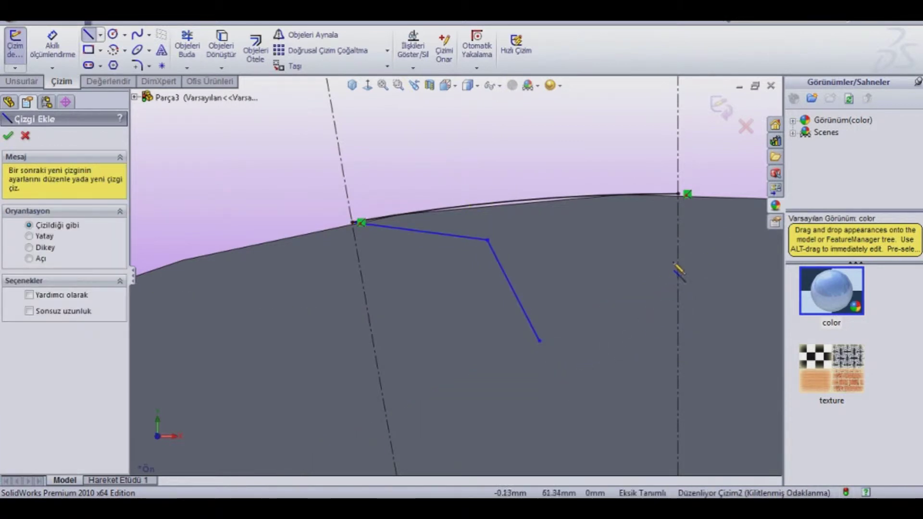
# Draw a short line down from the vertical line's rim point.
pyautogui.click(678, 196)
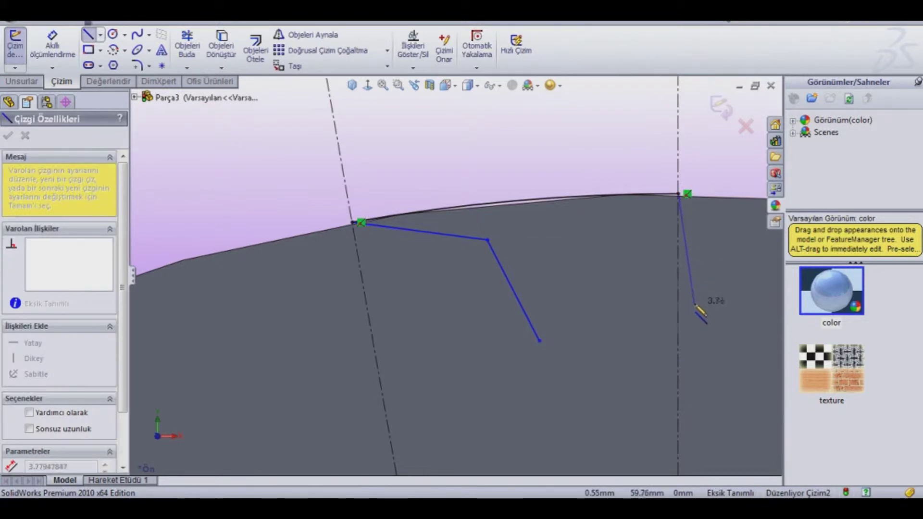
pyautogui.click(696, 327)
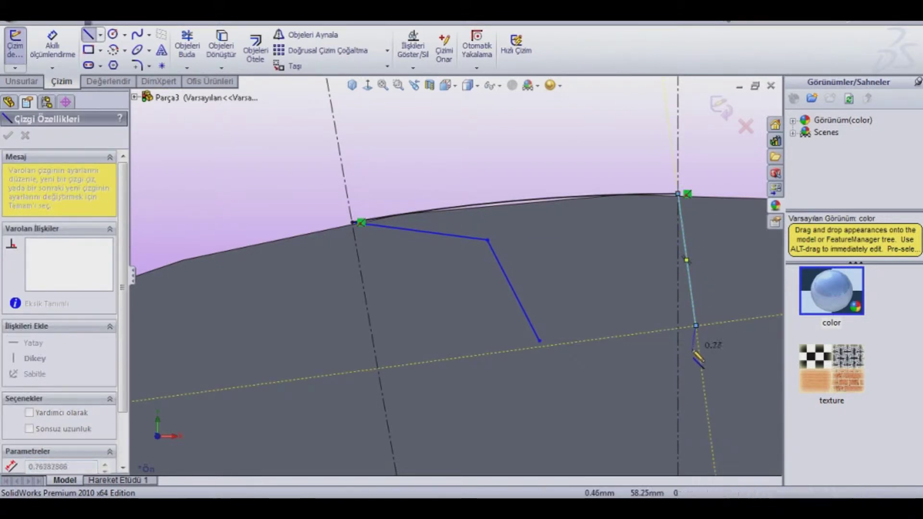
pyautogui.press('Escape')
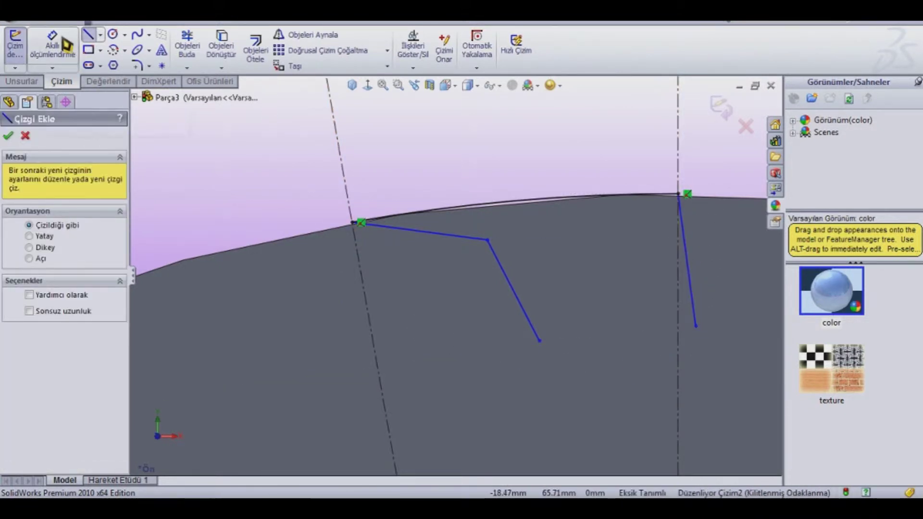
pyautogui.click(52, 45)
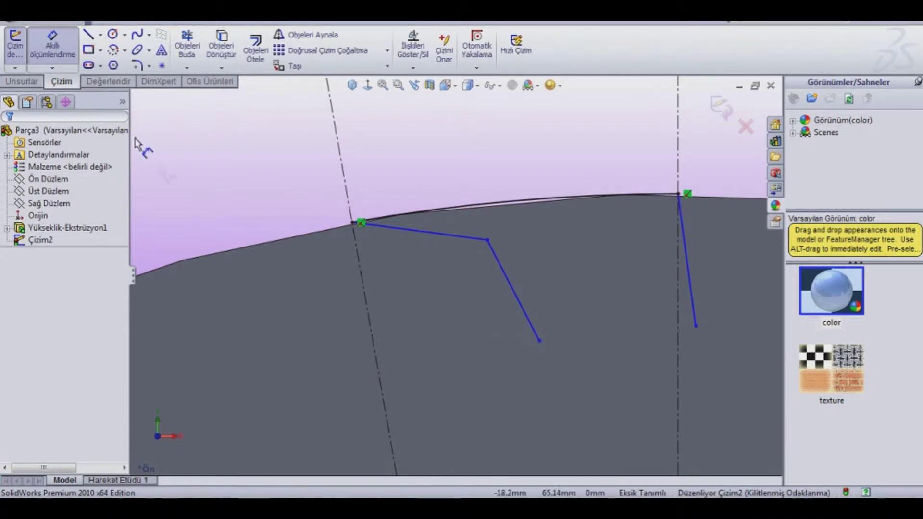
# Set the angle between the upper tooth segment and the slanted centerline to 80°.
pyautogui.click(408, 235)
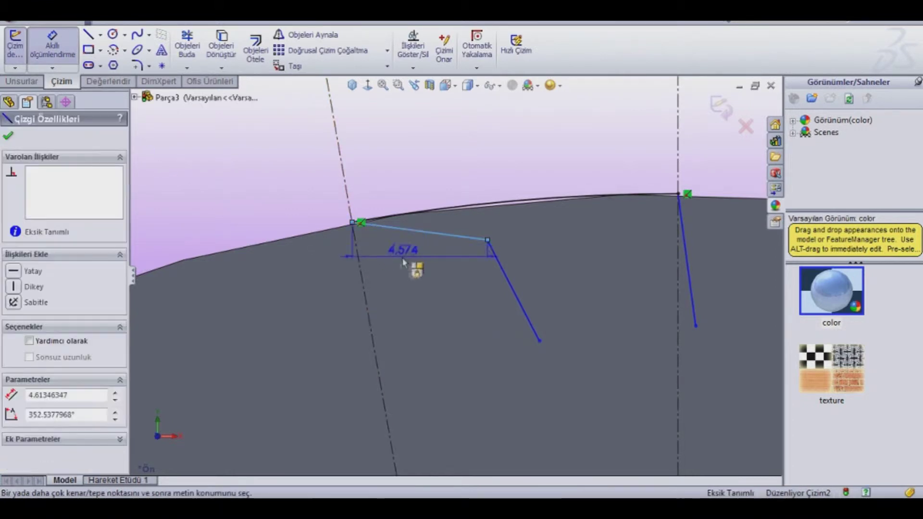
pyautogui.click(365, 293)
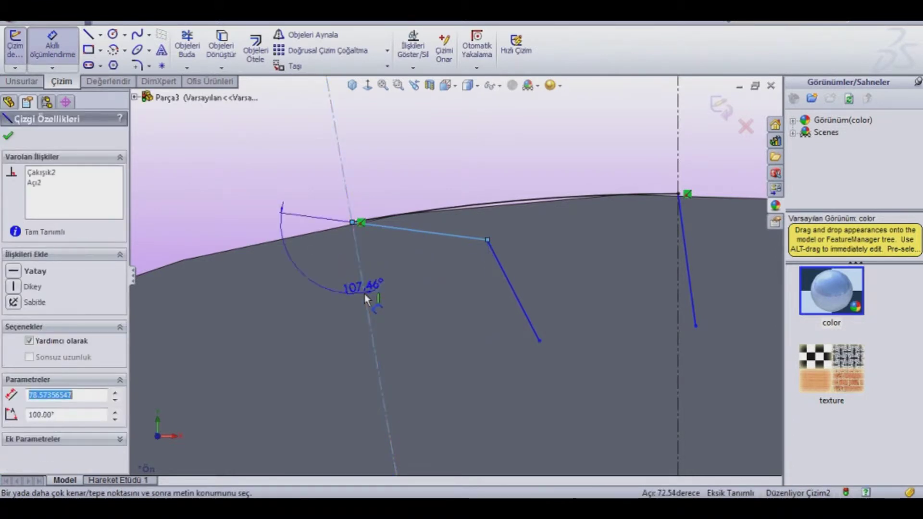
pyautogui.click(400, 272)
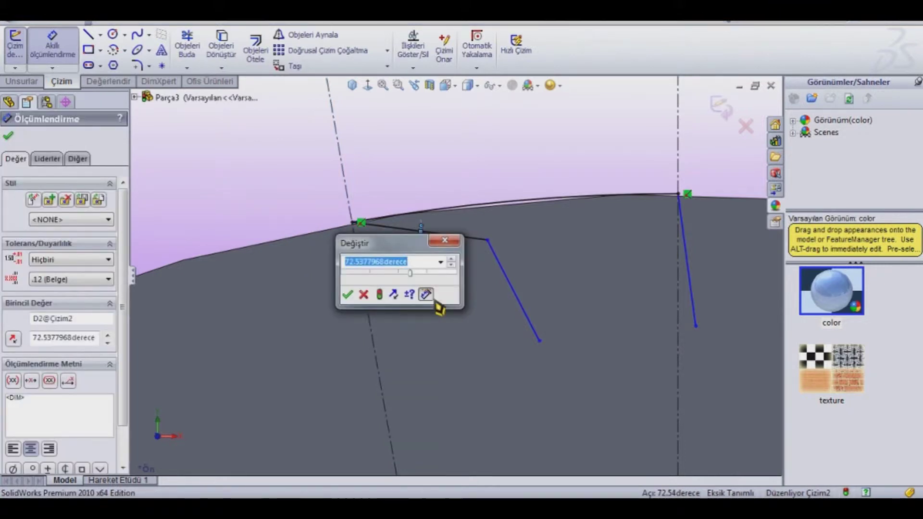
pyautogui.write('80')
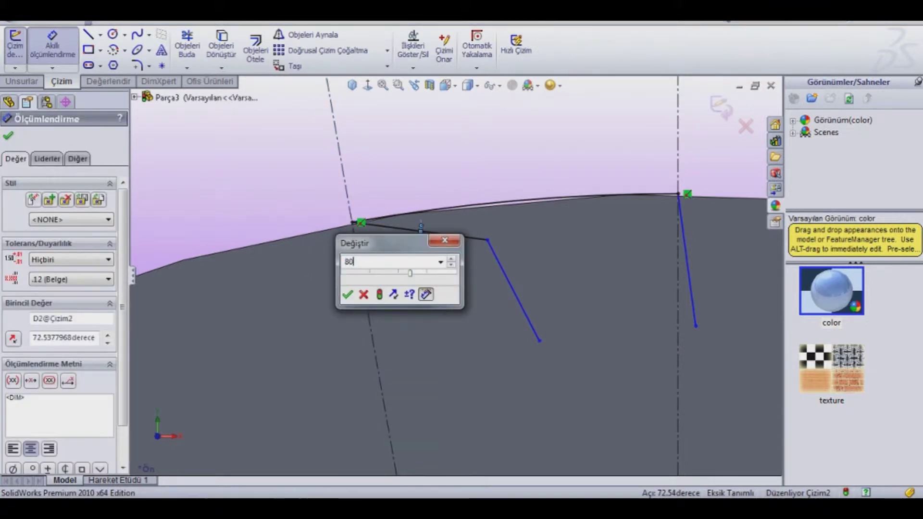
pyautogui.press('Return')
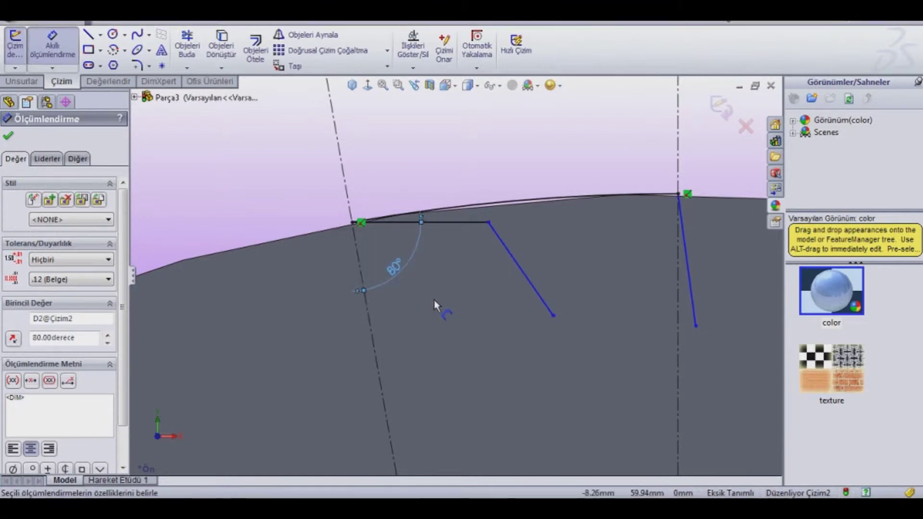
# Dimension the top-to-slanted-line angle at 120° and place the top line's 4.613 mm length.
pyautogui.click(468, 223)
pyautogui.click(505, 249)
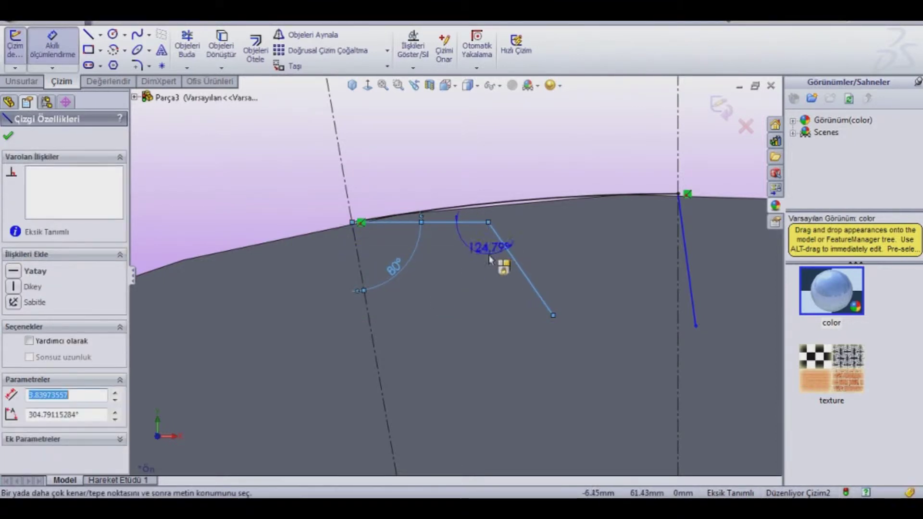
pyautogui.click(484, 305)
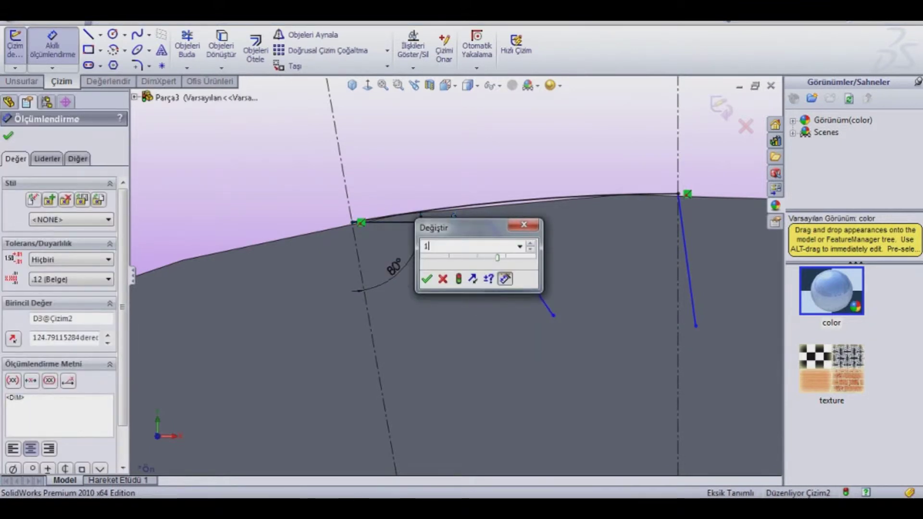
pyautogui.press('Return')
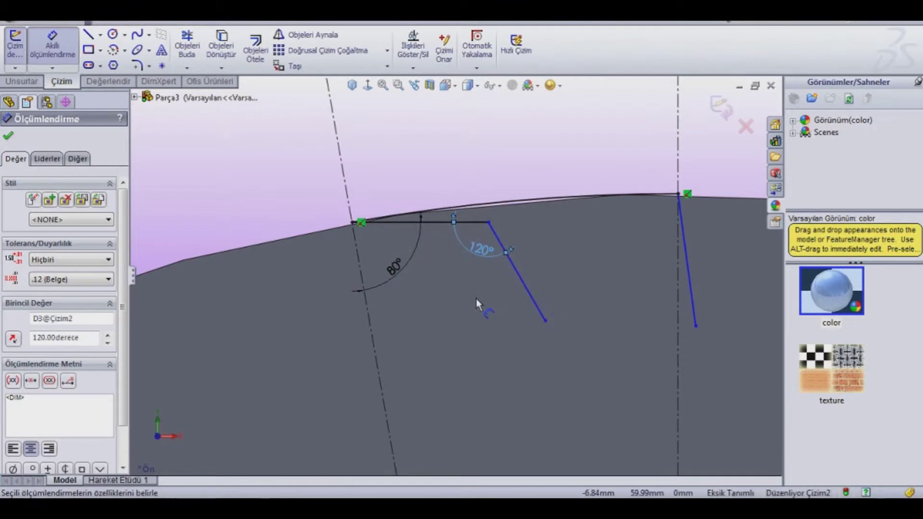
pyautogui.click(436, 222)
pyautogui.click(437, 184)
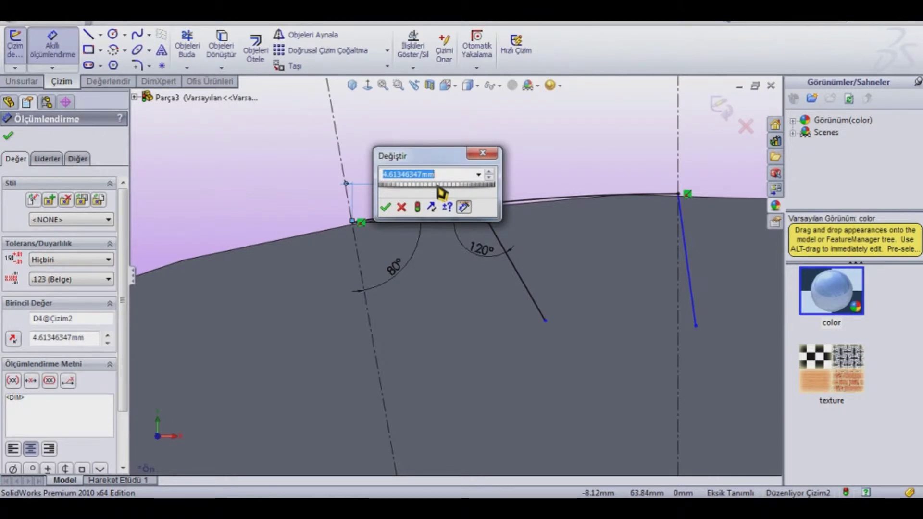
# Dimension the top line to 6 mm and the slanted line to 4 mm.
pyautogui.write('6')
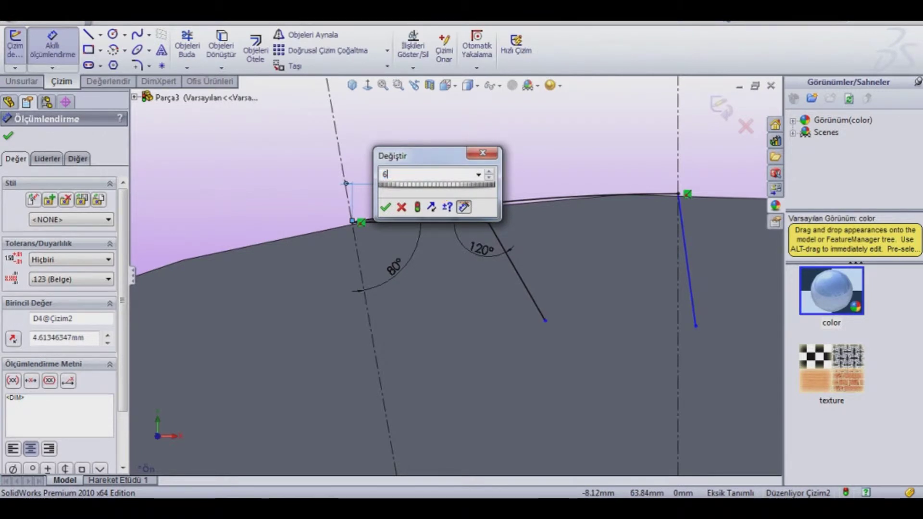
pyautogui.press('Return')
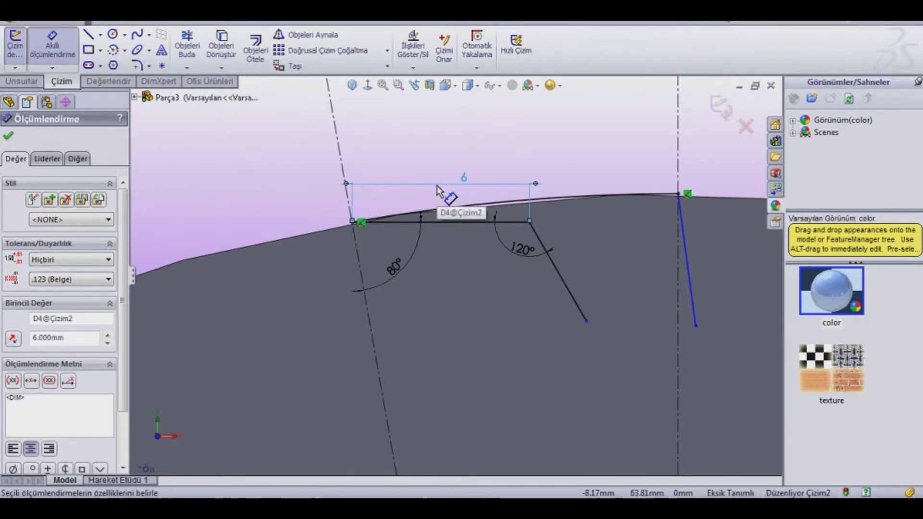
pyautogui.click(567, 291)
pyautogui.click(592, 267)
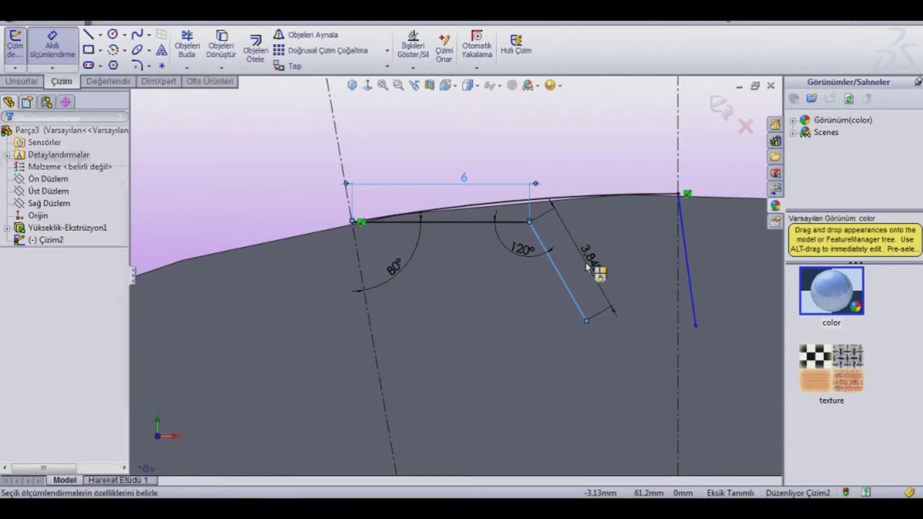
pyautogui.click(591, 267)
pyautogui.write('4')
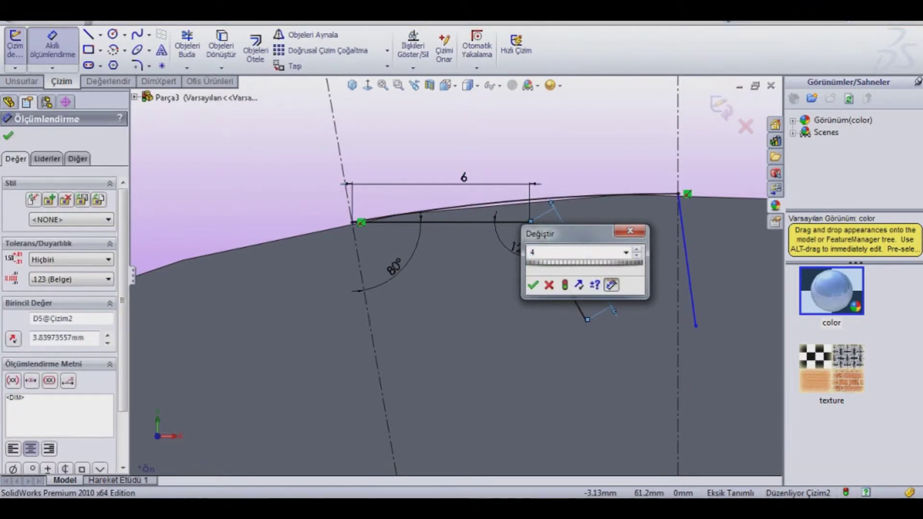
pyautogui.press('Return')
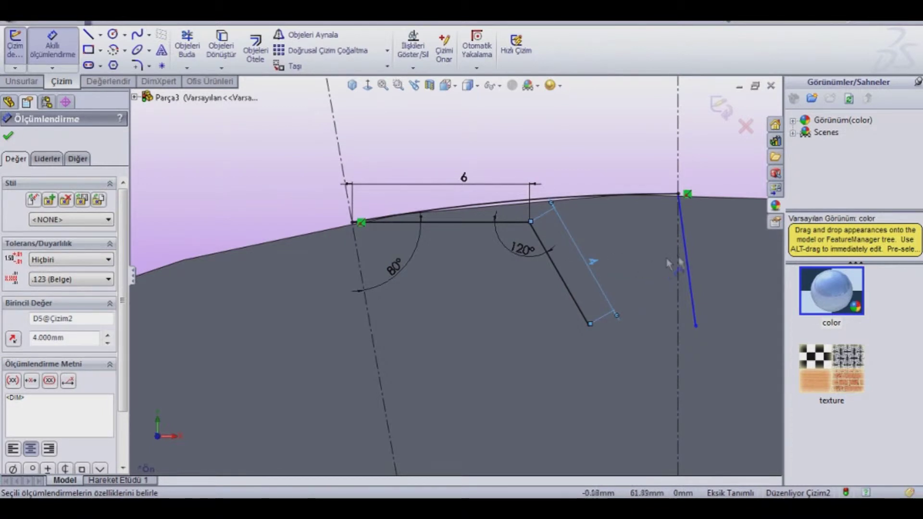
# Give the right-hand line a 3 mm length and a 10° angle.
pyautogui.click(690, 264)
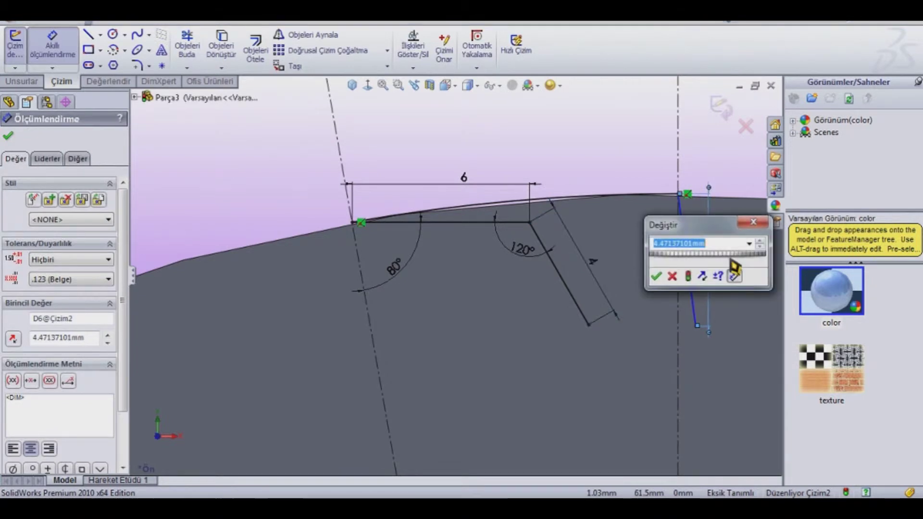
pyautogui.write('3')
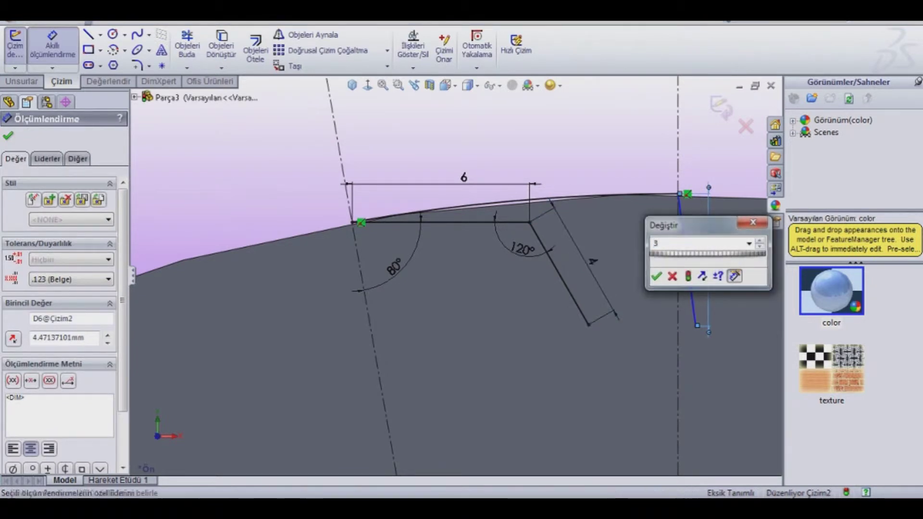
pyautogui.press('Return')
pyautogui.click(689, 240)
pyautogui.click(678, 259)
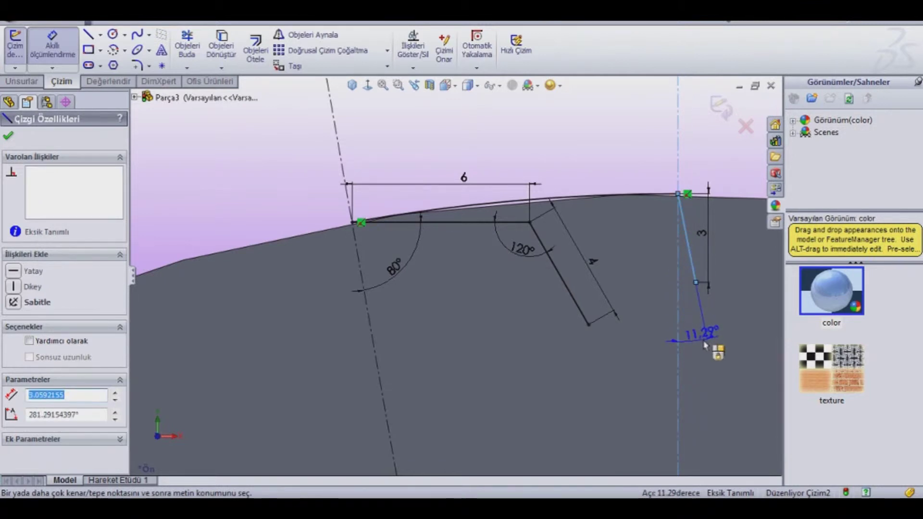
pyautogui.click(703, 342)
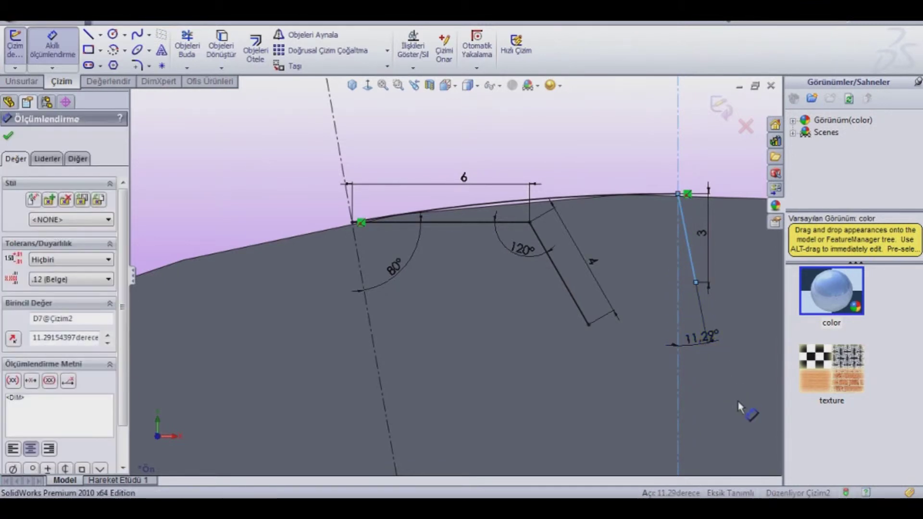
pyautogui.write('10')
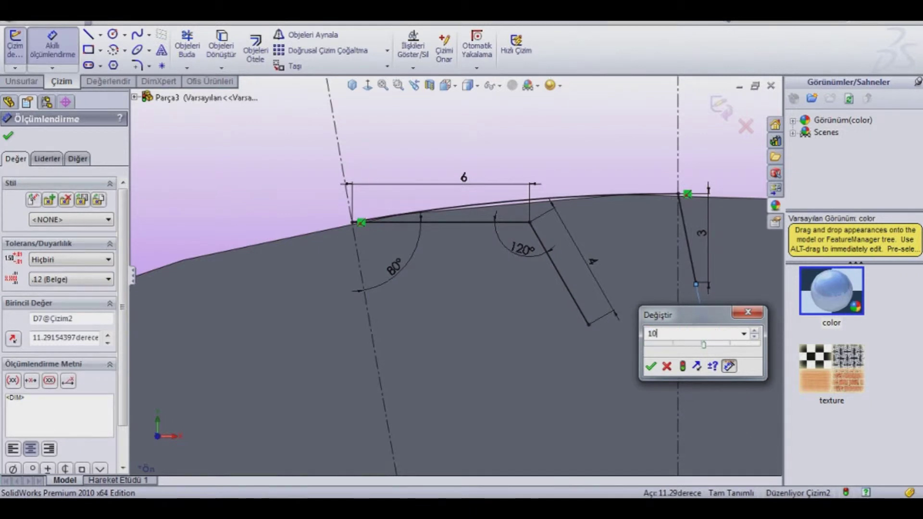
pyautogui.press('Return')
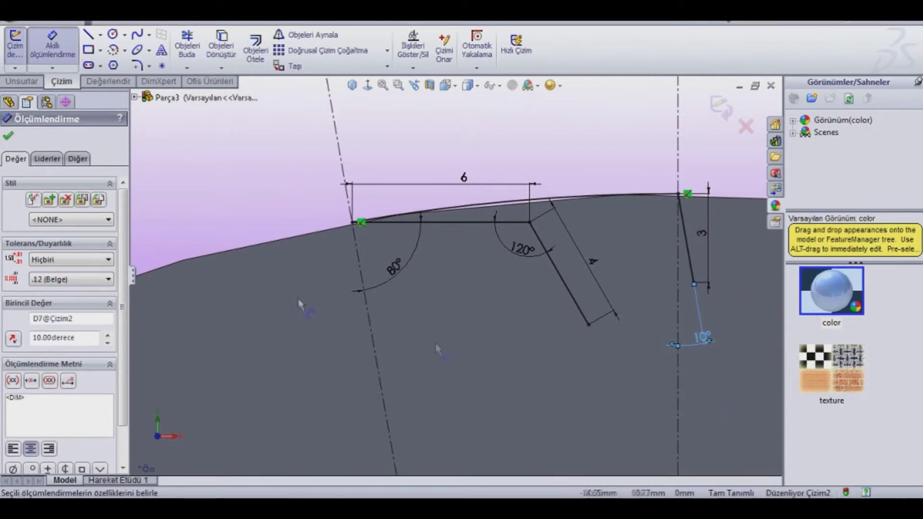
pyautogui.click(8, 140)
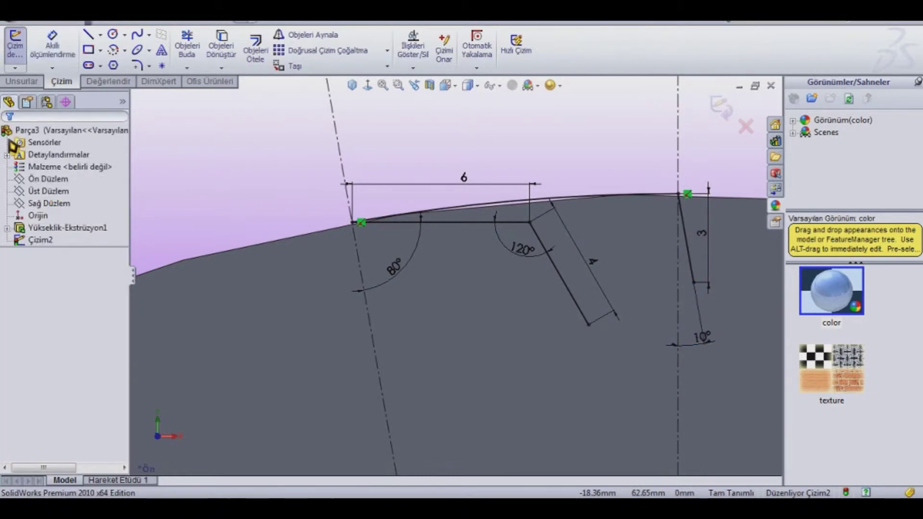
# Draw a tangent arc from the right-hand line's bottom to the slanted line's lower end.
pyautogui.click(114, 51)
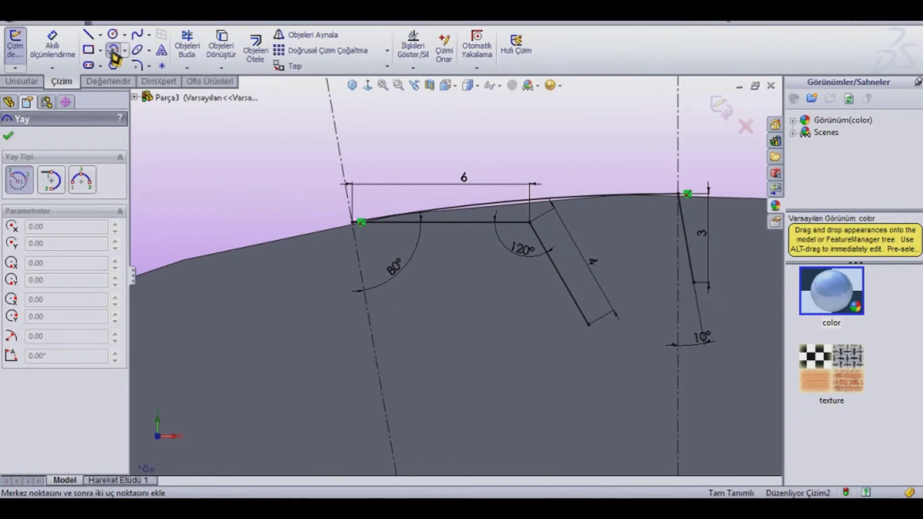
pyautogui.click(54, 188)
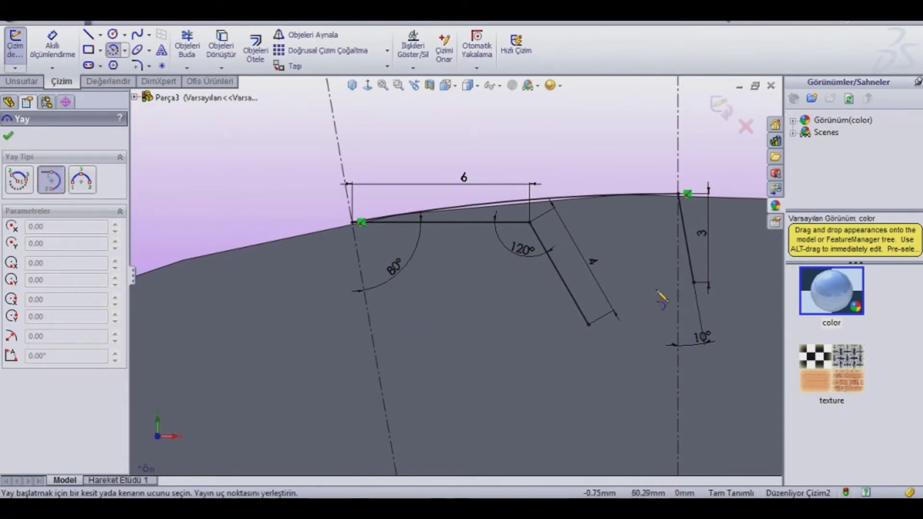
pyautogui.click(693, 283)
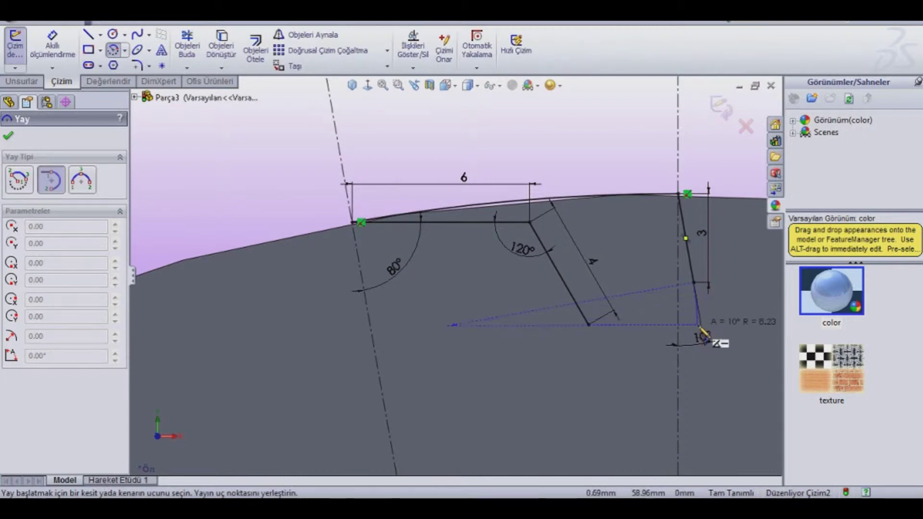
pyautogui.click(590, 327)
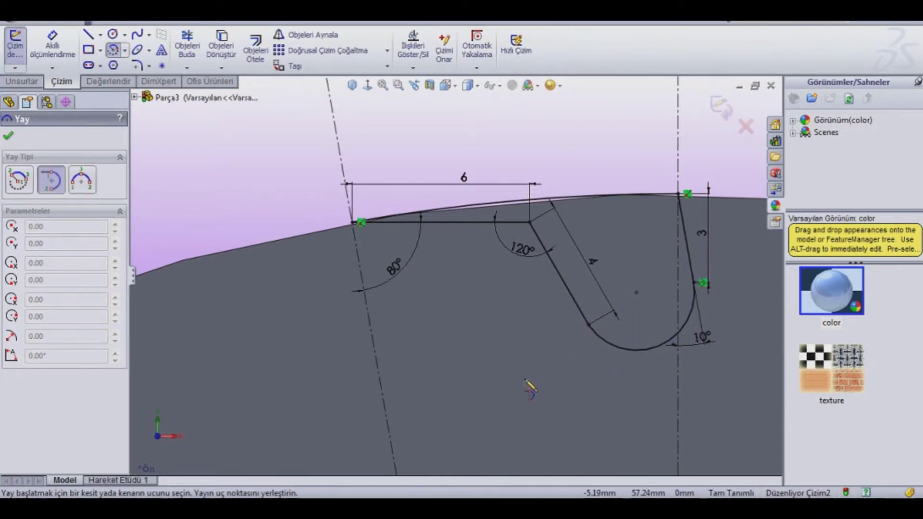
pyautogui.click(9, 137)
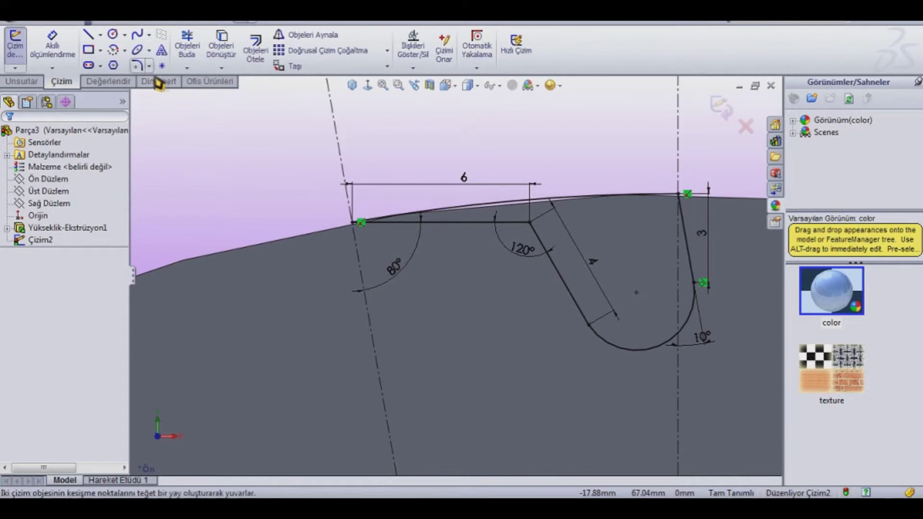
# Fillet the top-line-to-slanted-line corner with R3 mm and exit the tooth sketch.
pyautogui.click(139, 66)
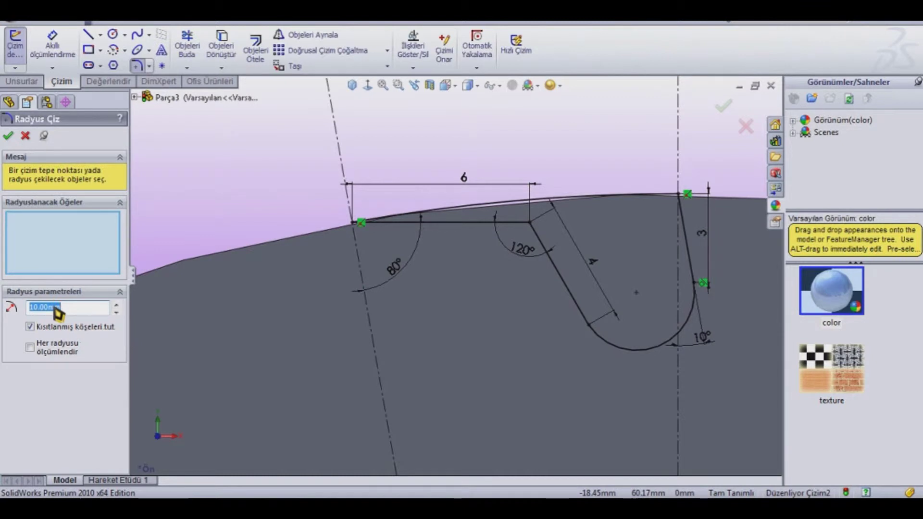
pyautogui.write('3')
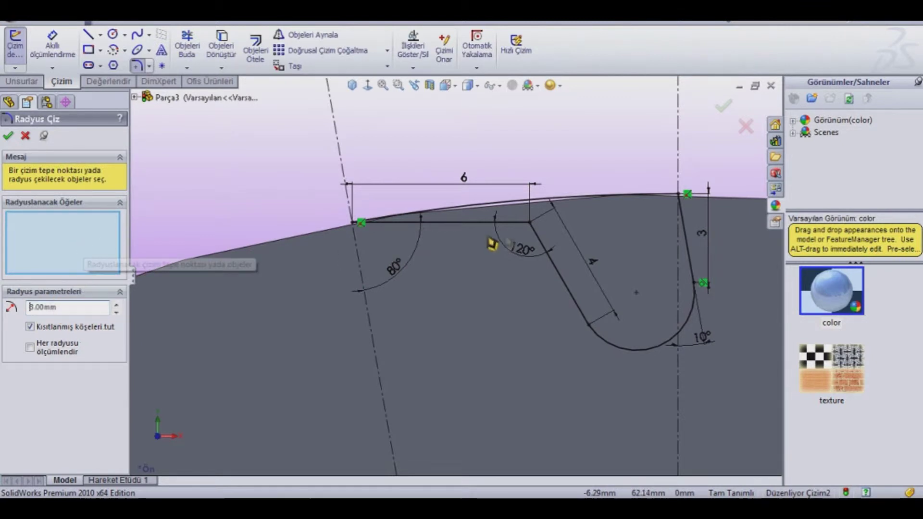
pyautogui.click(540, 240)
pyautogui.click(509, 223)
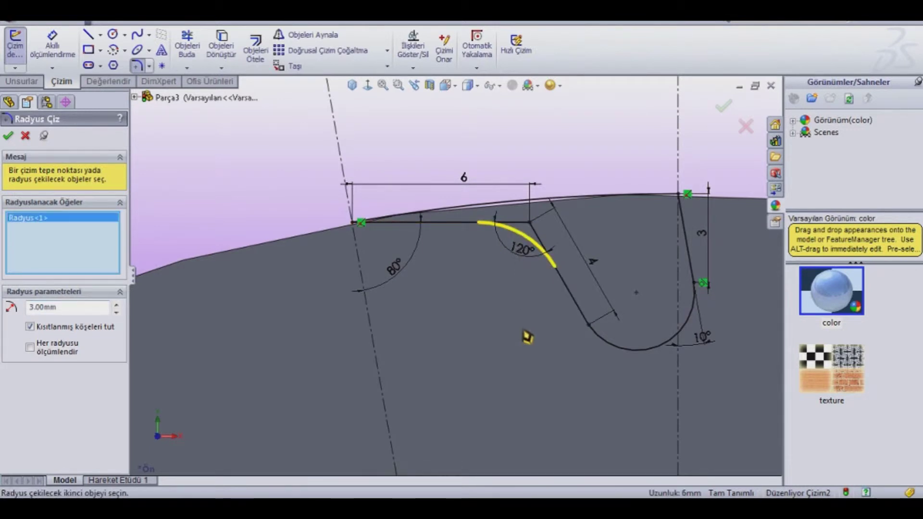
pyautogui.click(8, 136)
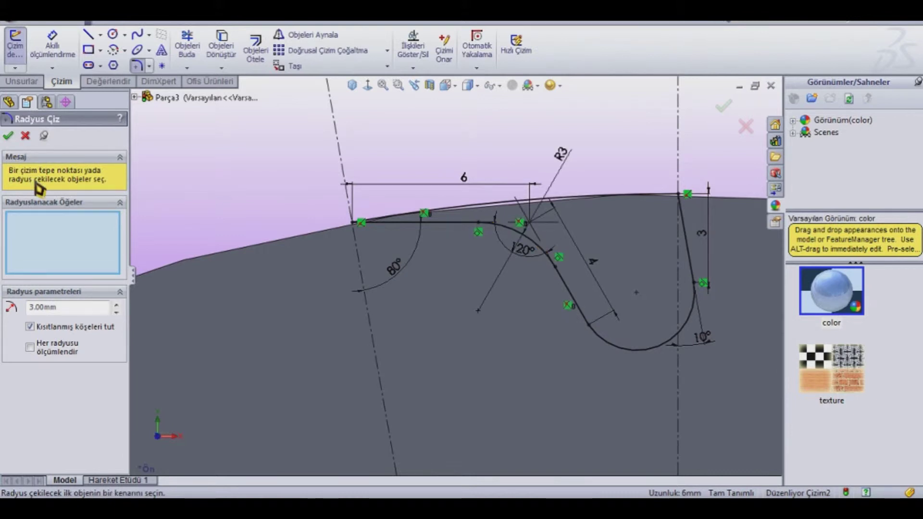
pyautogui.click(721, 110)
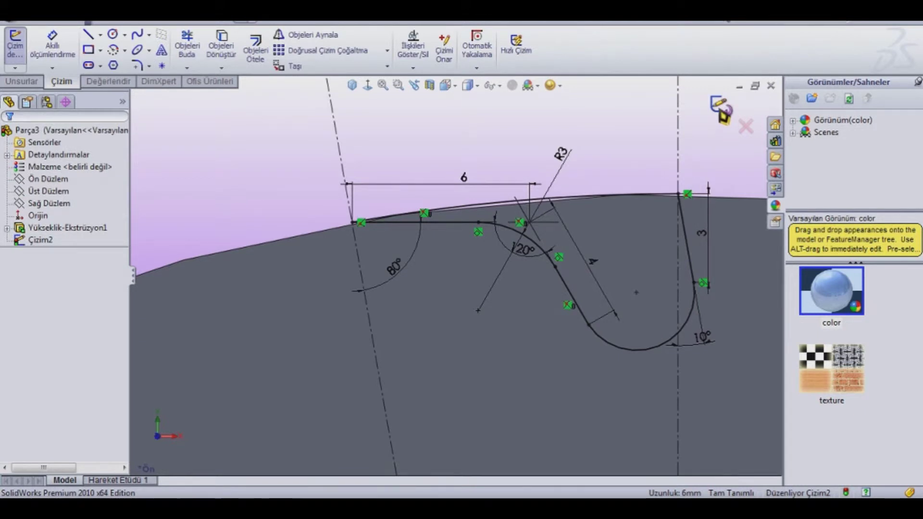
pyautogui.click(723, 114)
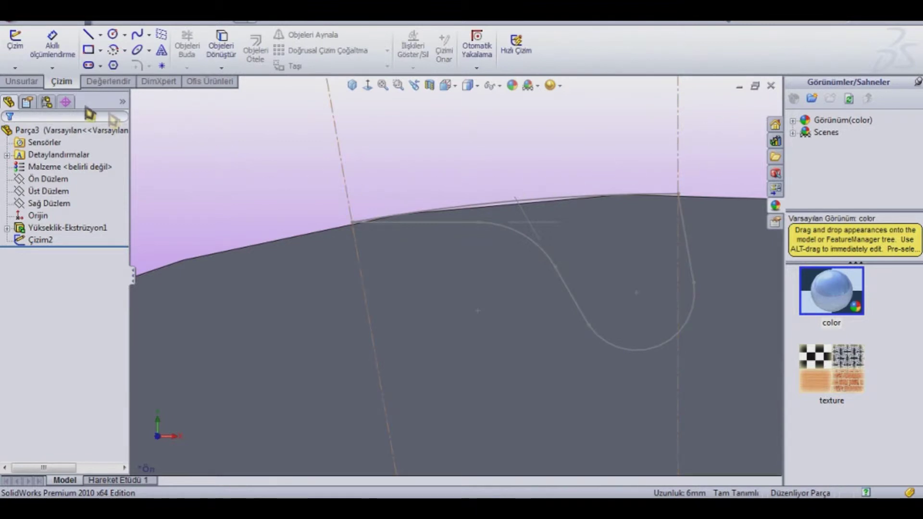
# Cut-extrude the tooth sketch 1.50 mm with the Orta Düzlem (Mid Plane) end condition.
pyautogui.click(21, 82)
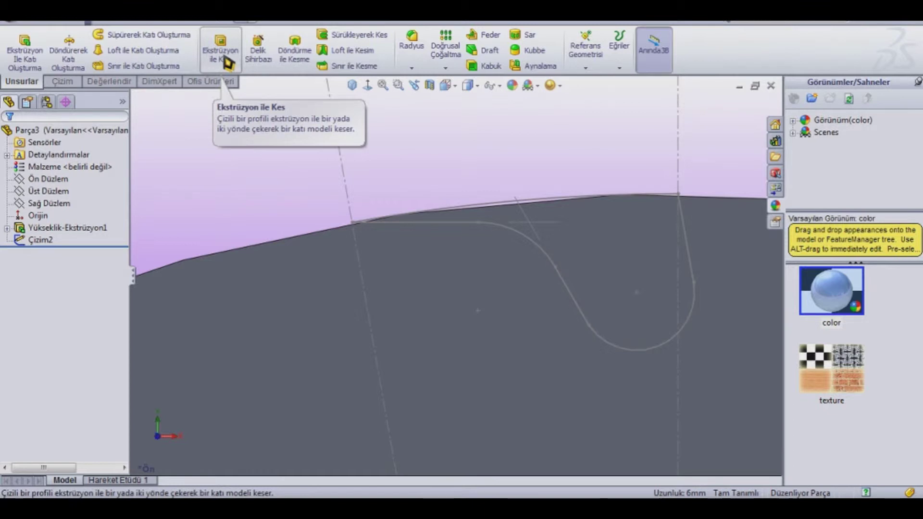
pyautogui.click(224, 58)
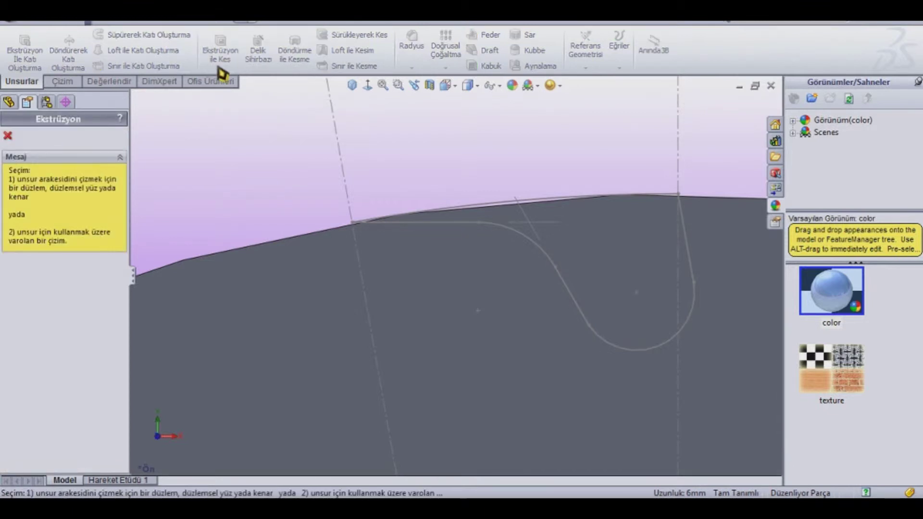
pyautogui.click(454, 221)
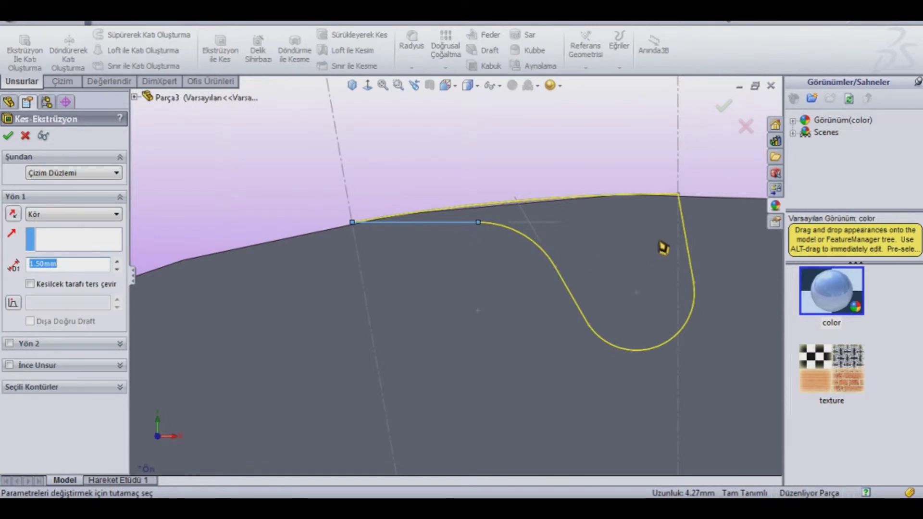
pyautogui.moveTo(655, 261)
pyautogui.mouseDown(button='middle')
pyautogui.moveTo(654, 346)
pyautogui.moveTo(663, 354)
pyautogui.mouseUp(button='middle')
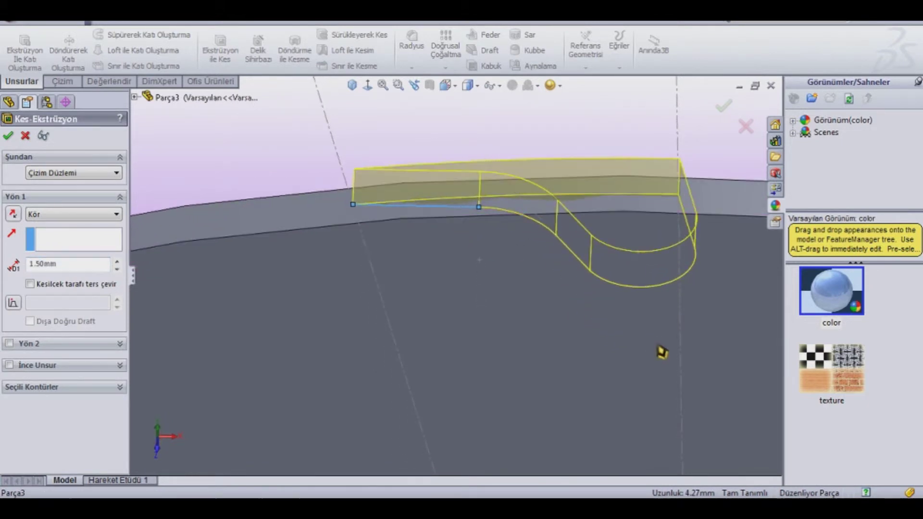
pyautogui.moveTo(599, 354); pyautogui.dragTo(608, 364, button='middle')
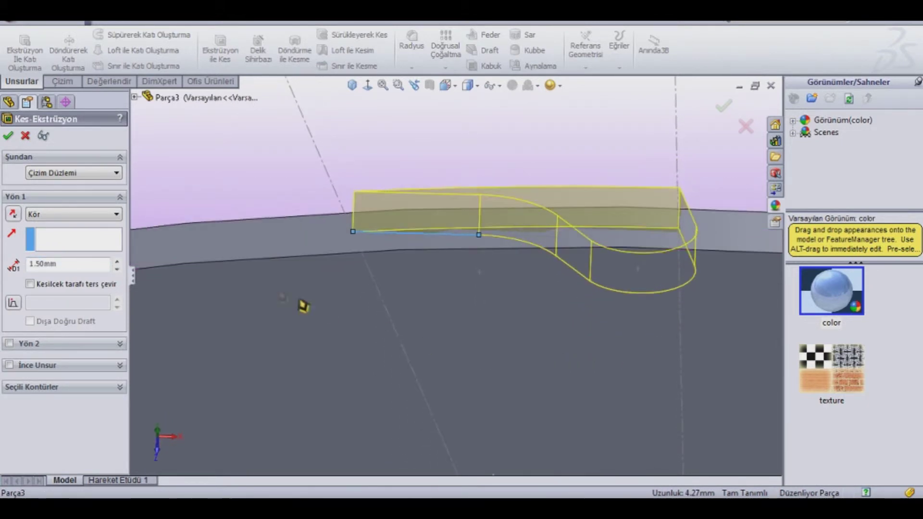
pyautogui.click(117, 214)
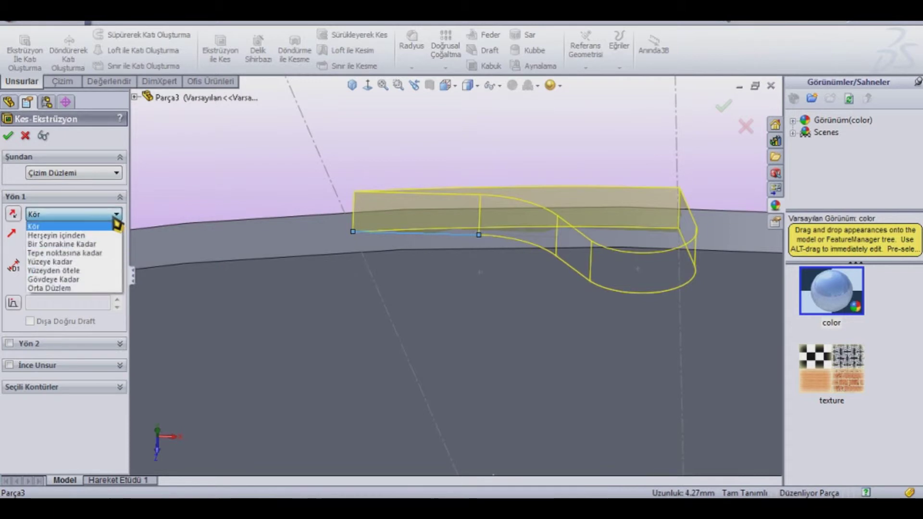
pyautogui.click(99, 289)
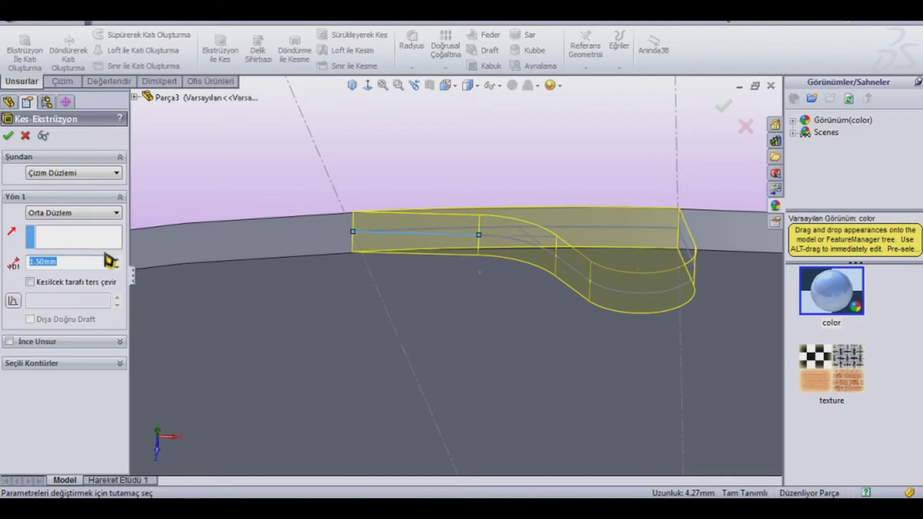
pyautogui.click(8, 137)
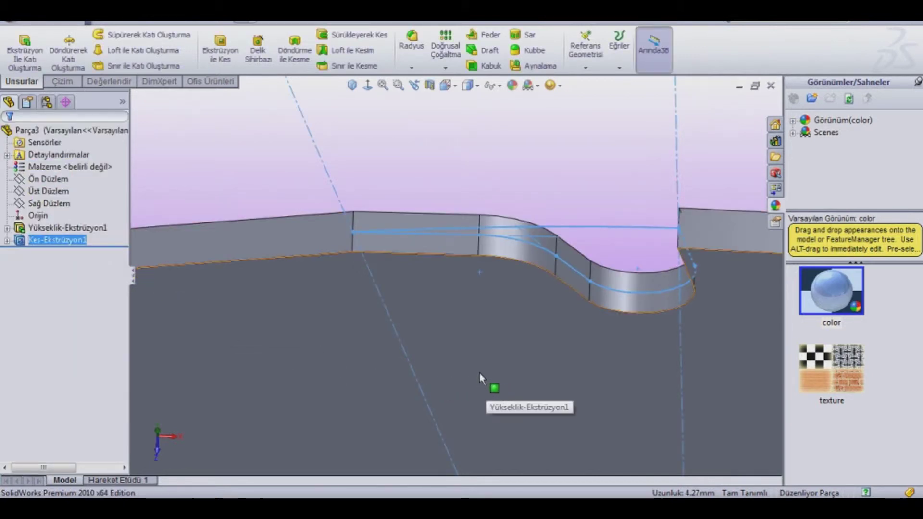
# Circular-pattern the notch cut 36 times over 360° about the centre hole edge.
pyautogui.click(368, 86)
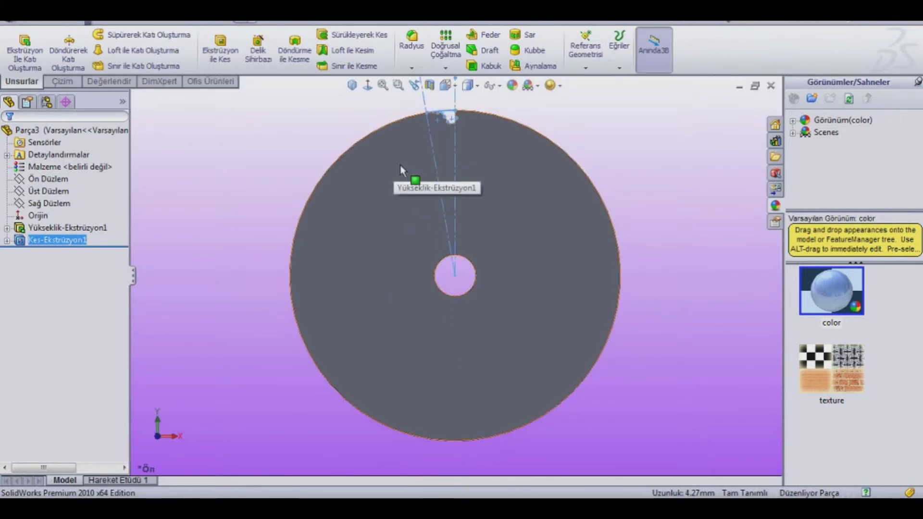
pyautogui.scroll(-2, 445, 148)
pyautogui.scroll(-2, 446, 132)
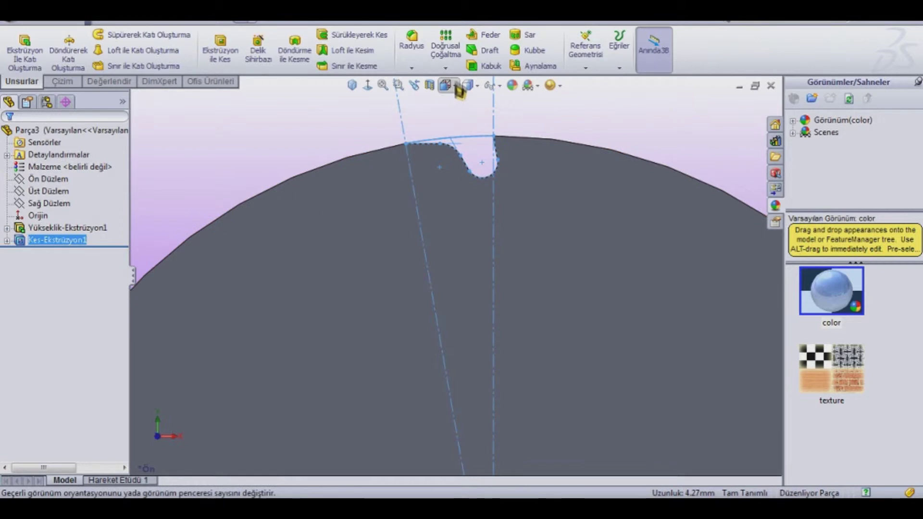
pyautogui.click(450, 68)
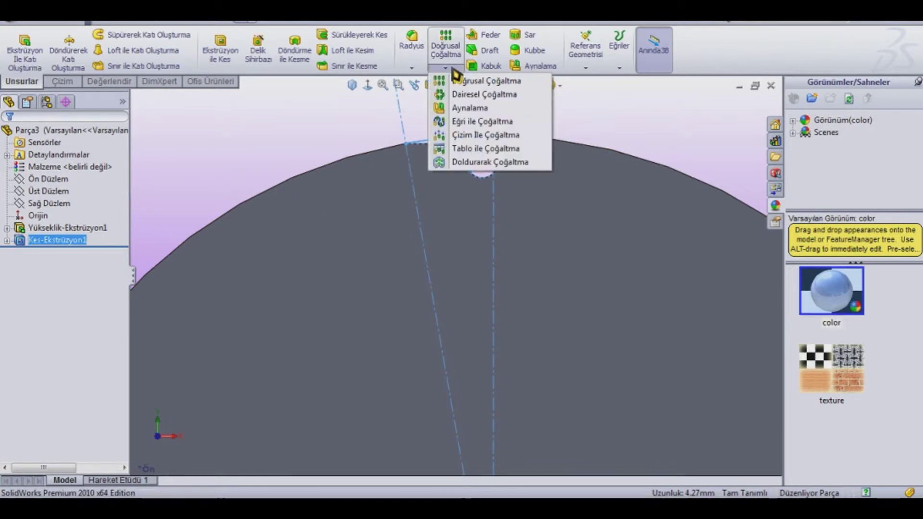
pyautogui.click(466, 95)
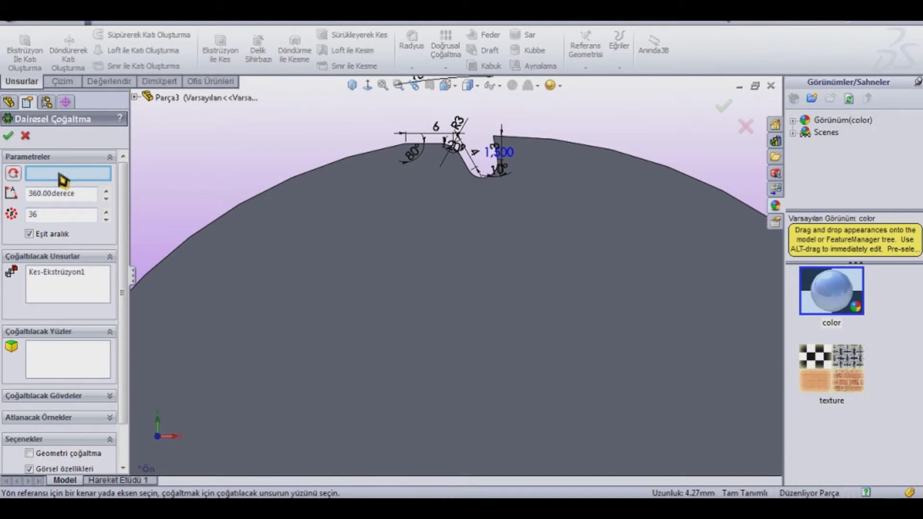
pyautogui.scroll(3, 436, 255)
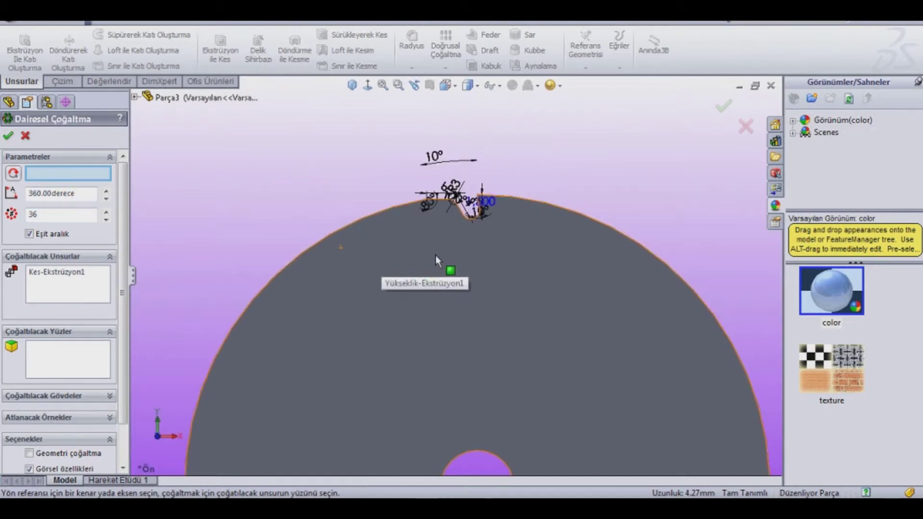
pyautogui.click(480, 451)
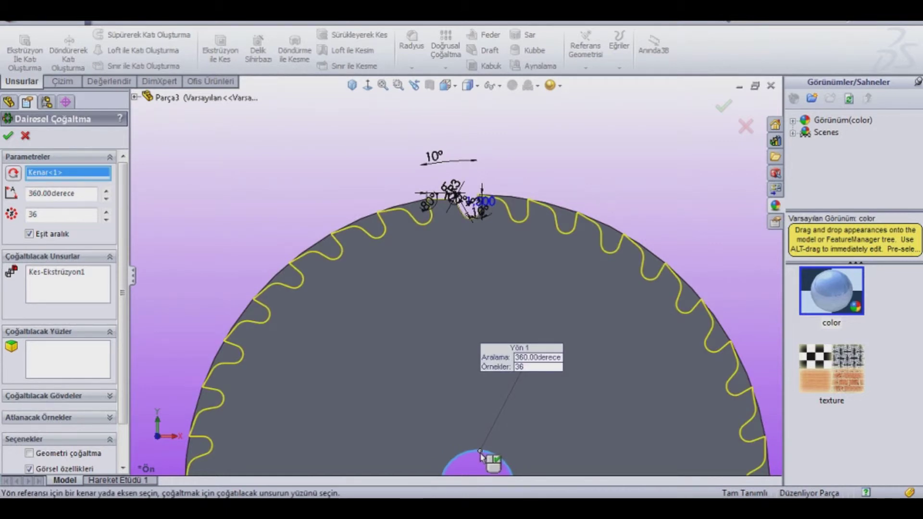
pyautogui.press('f')
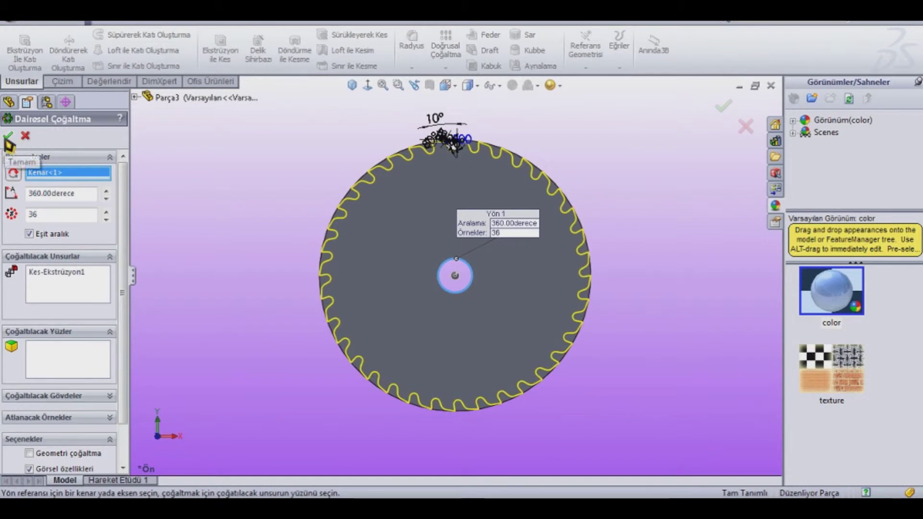
pyautogui.press('Return')
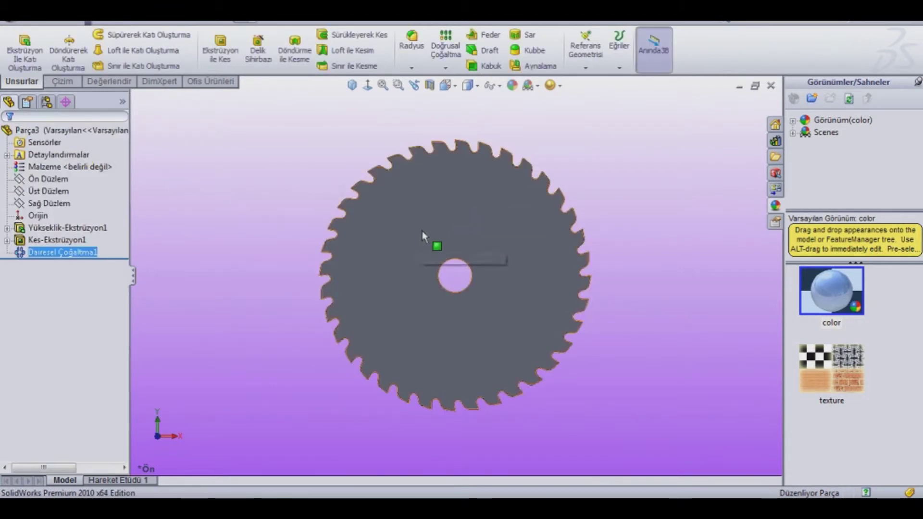
# Zoom in on the top teeth and select Ön Düzlem (Front Plane).
pyautogui.scroll(-2, 434, 223)
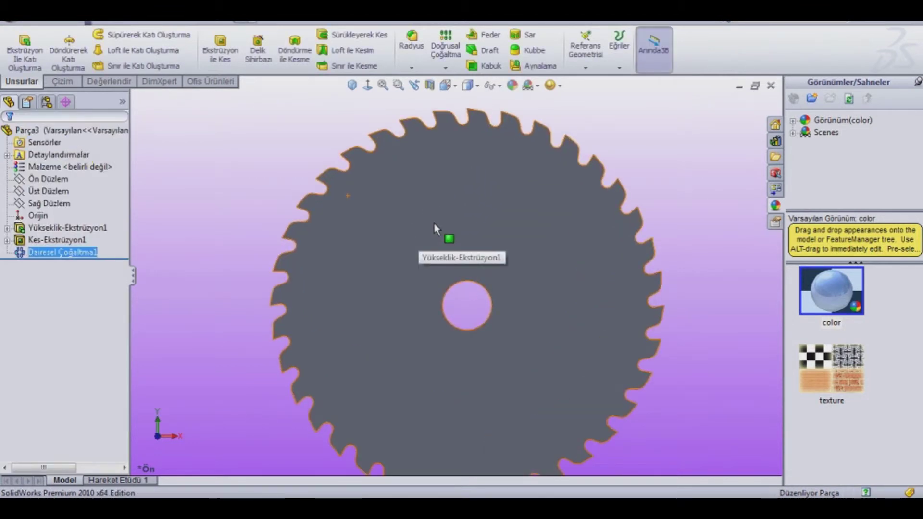
pyautogui.scroll(-3, 457, 127)
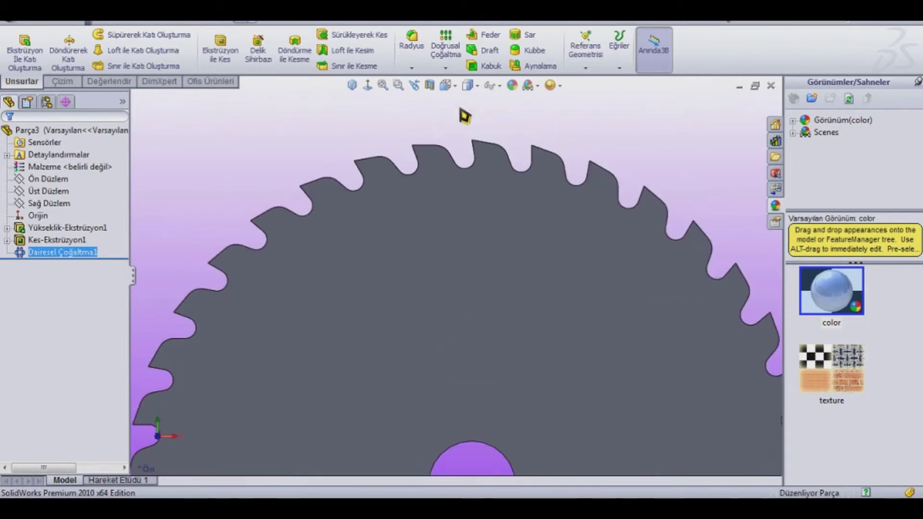
pyautogui.scroll(-2, 462, 117)
pyautogui.scroll(-2, 481, 154)
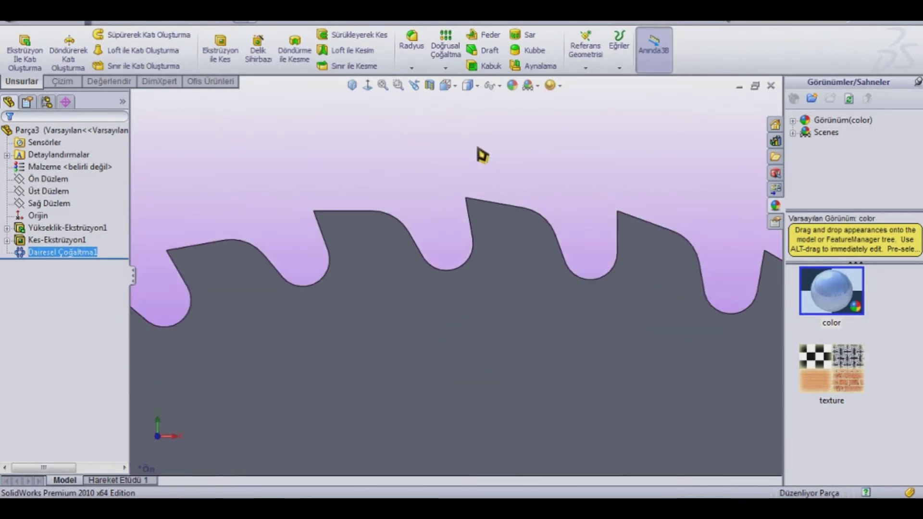
pyautogui.scroll(-2, 480, 161)
pyautogui.scroll(-1, 481, 163)
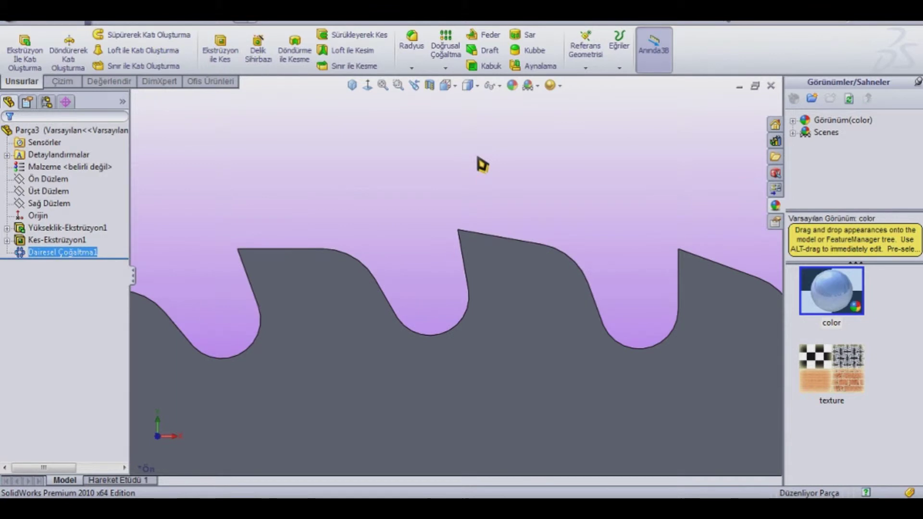
pyautogui.click(50, 181)
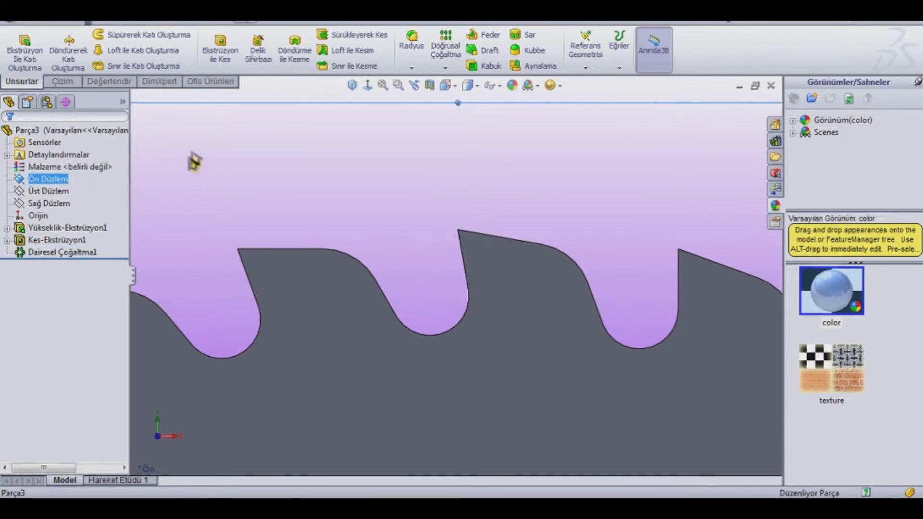
# Draw a closed four-line outline straddling one tooth tip on the front plane.
pyautogui.click(72, 83)
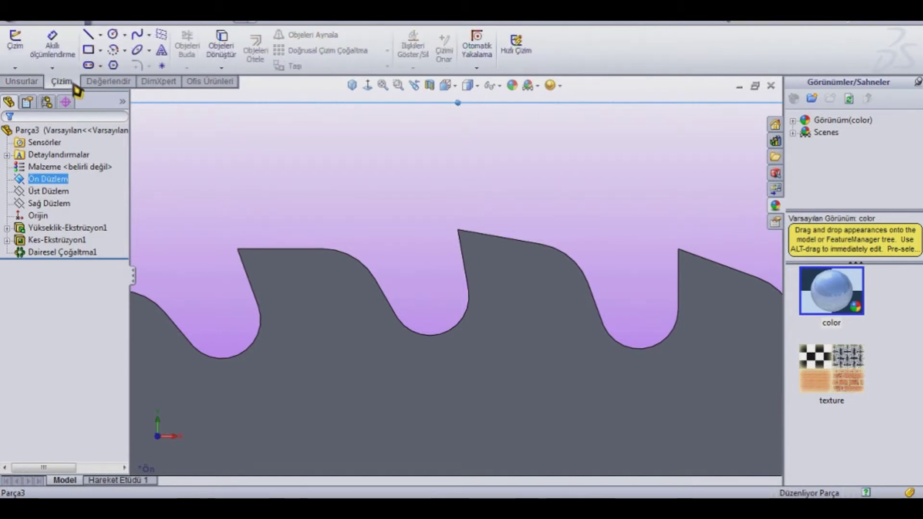
pyautogui.click(92, 39)
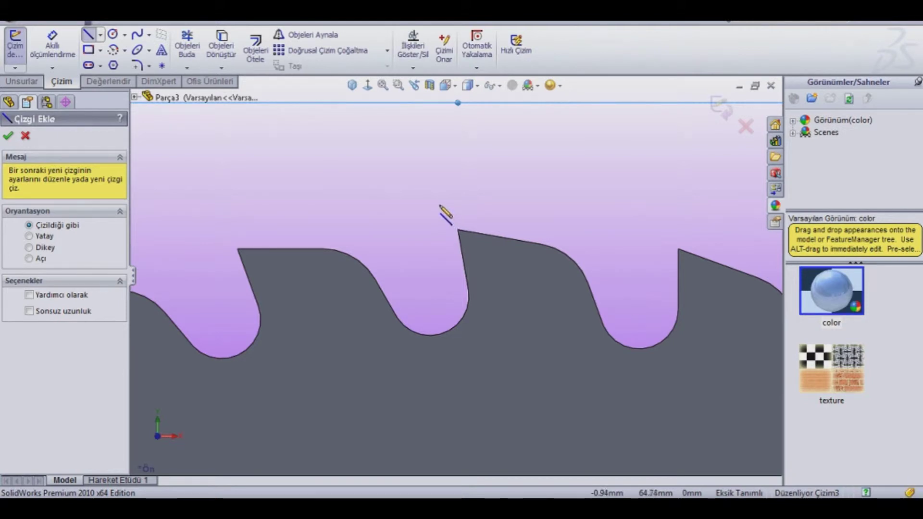
pyautogui.click(439, 205)
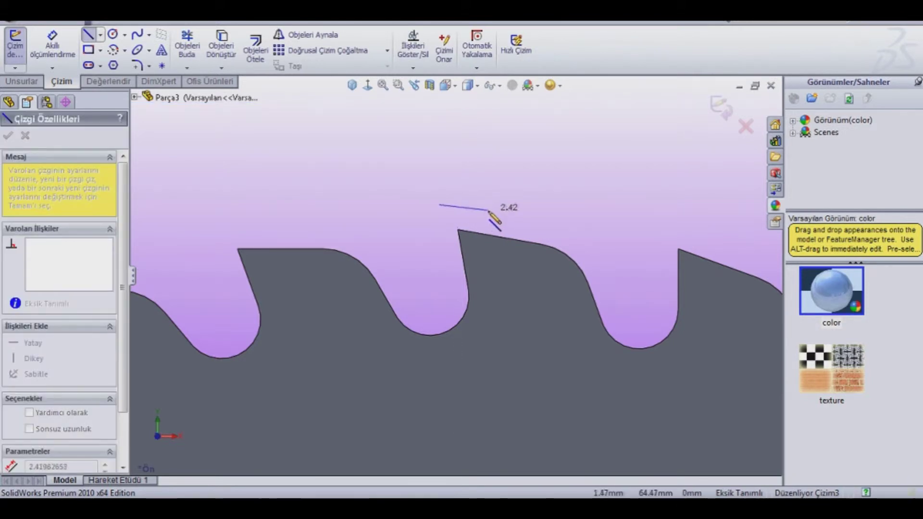
pyautogui.click(482, 209)
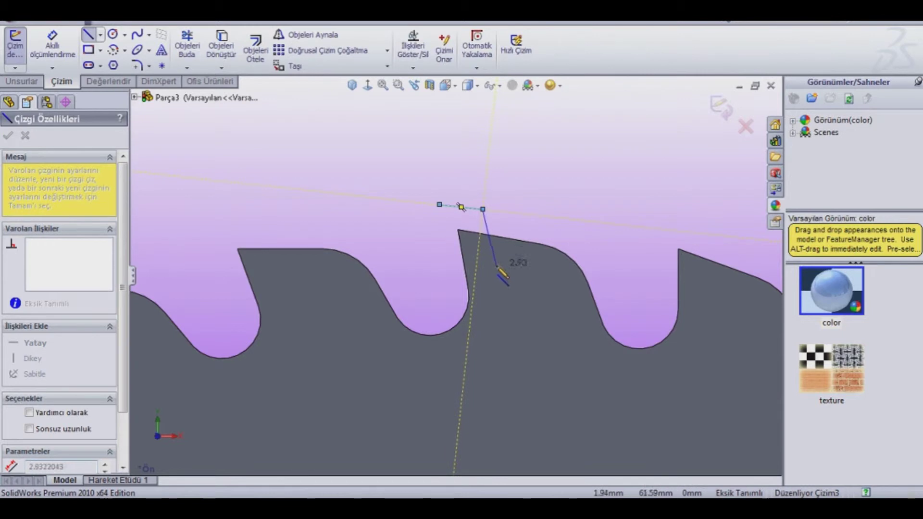
pyautogui.click(502, 287)
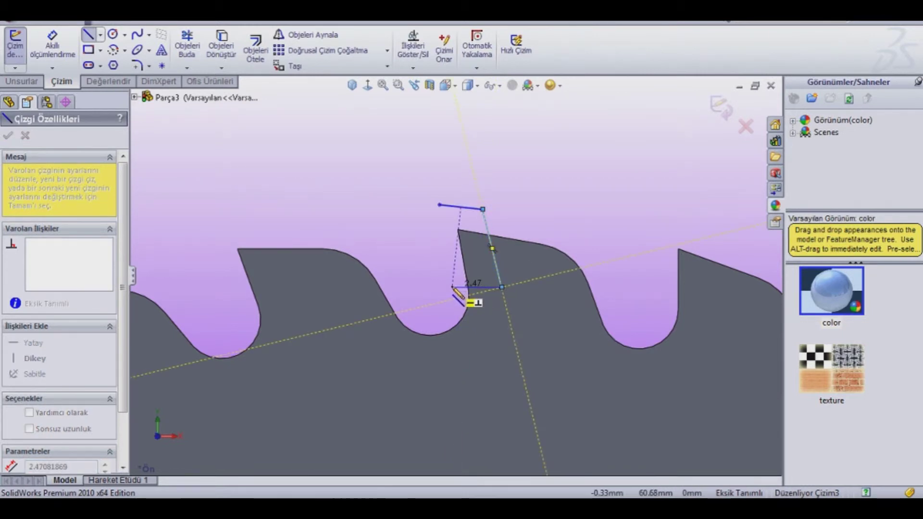
pyautogui.click(452, 287)
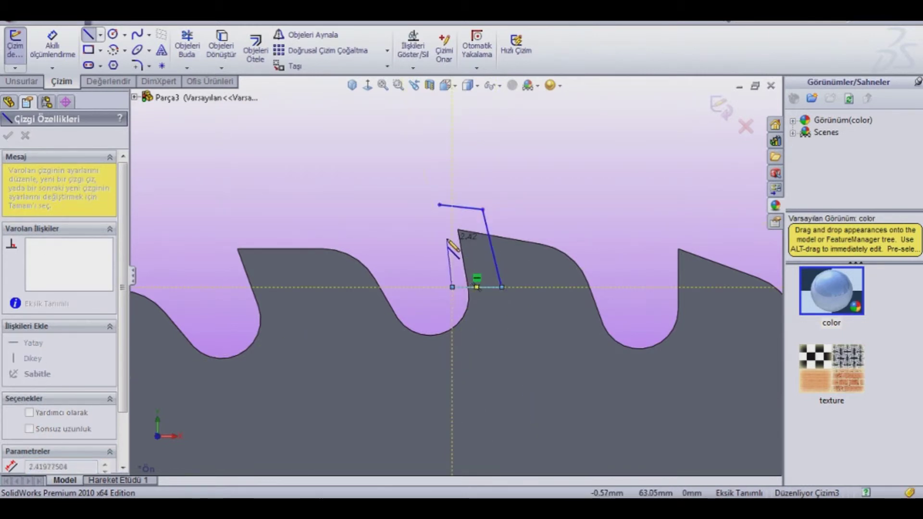
pyautogui.click(439, 204)
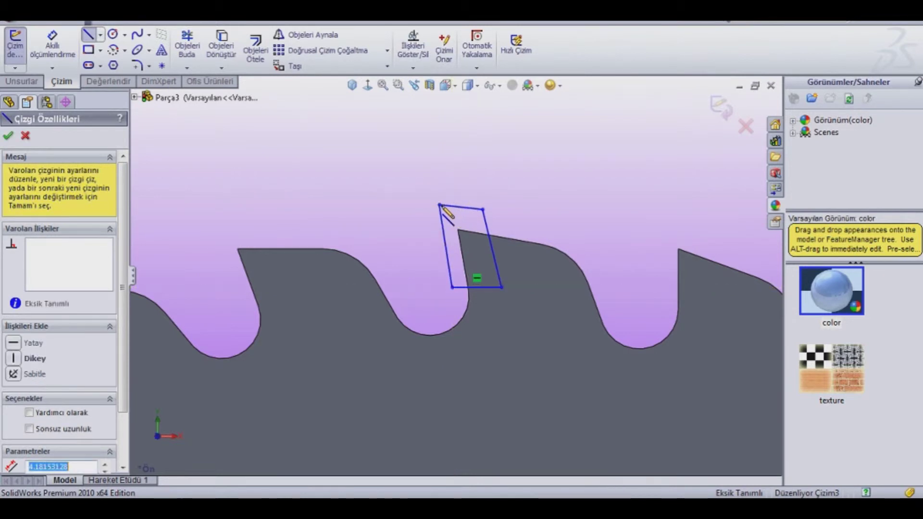
pyautogui.click(7, 136)
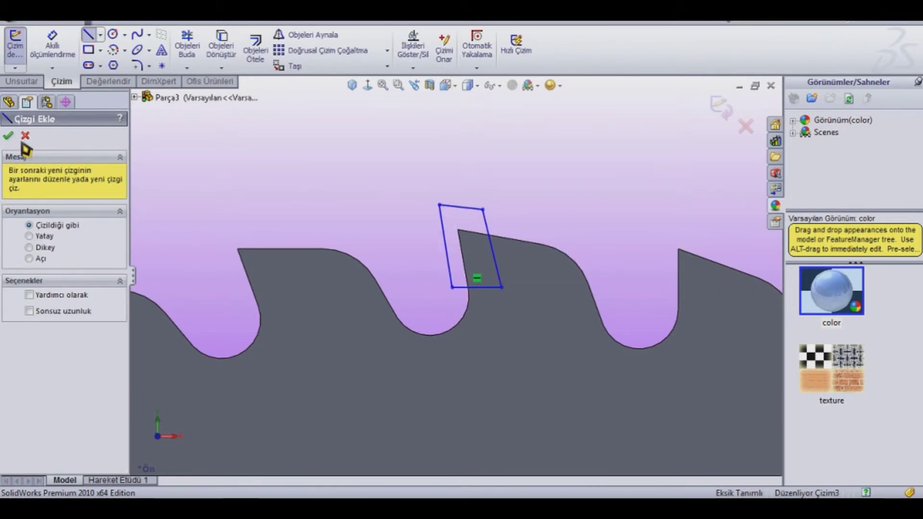
pyautogui.click(25, 136)
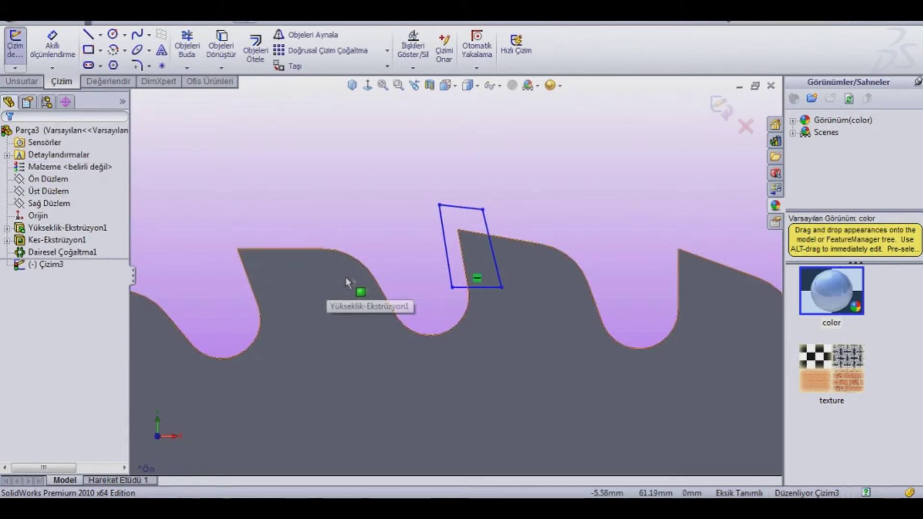
# Make the outline's left and right sides parallel to the tooth's front edge.
pyautogui.keyDown('ctrl'); pyautogui.click(447, 265); pyautogui.keyUp('ctrl')
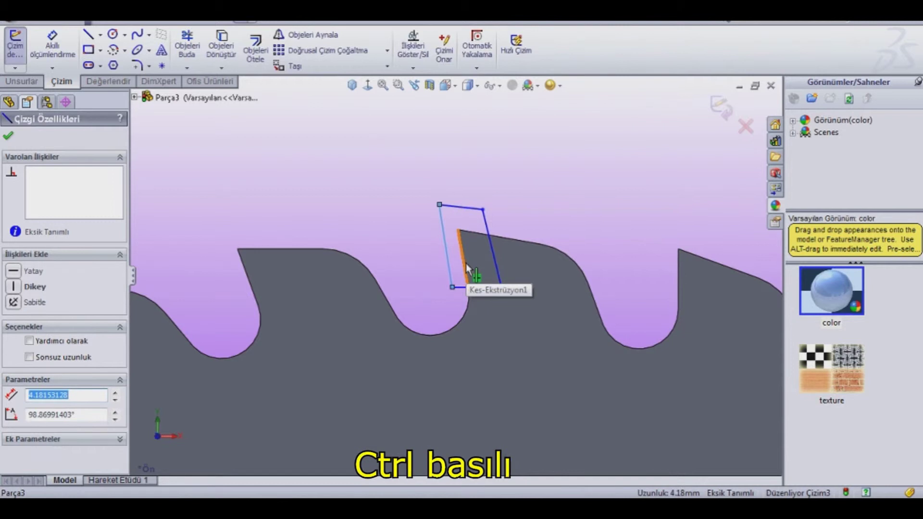
pyautogui.keyDown('ctrl'); pyautogui.click(466, 263); pyautogui.keyUp('ctrl')
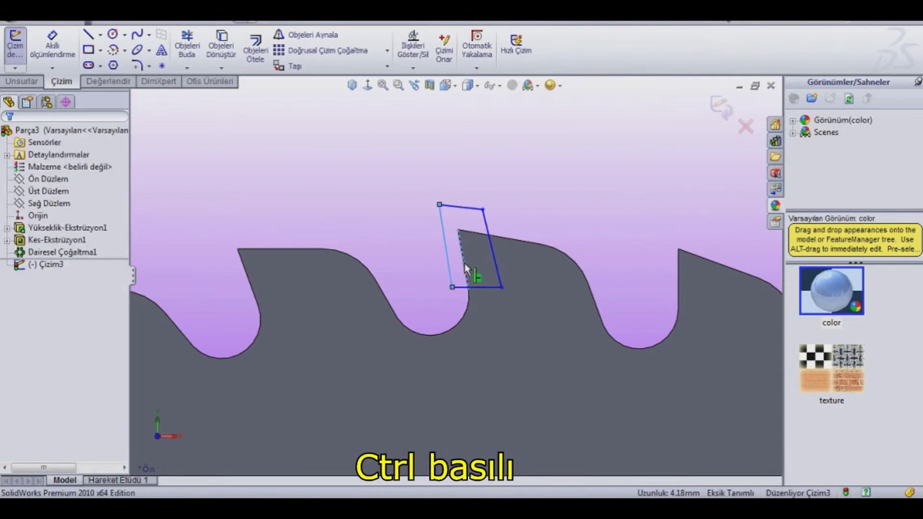
pyautogui.keyDown('ctrl'); pyautogui.click(494, 260); pyautogui.keyUp('ctrl')
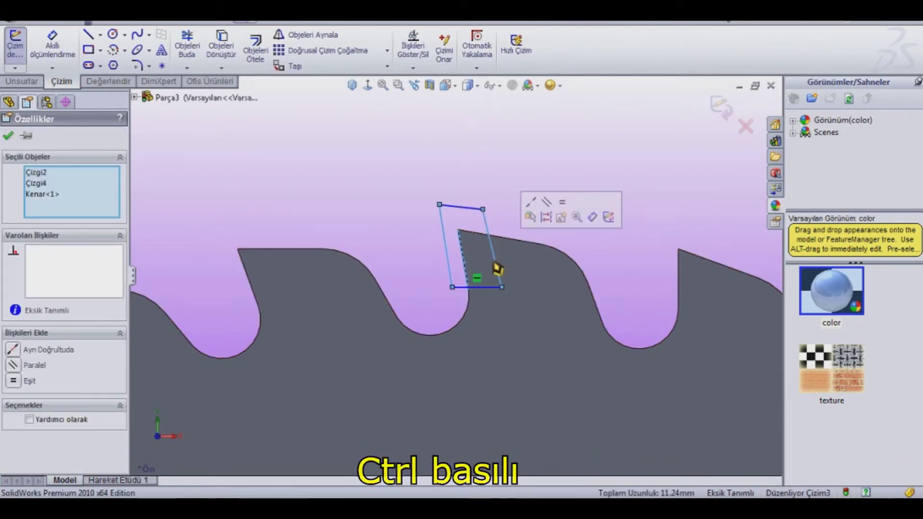
pyautogui.click(19, 368)
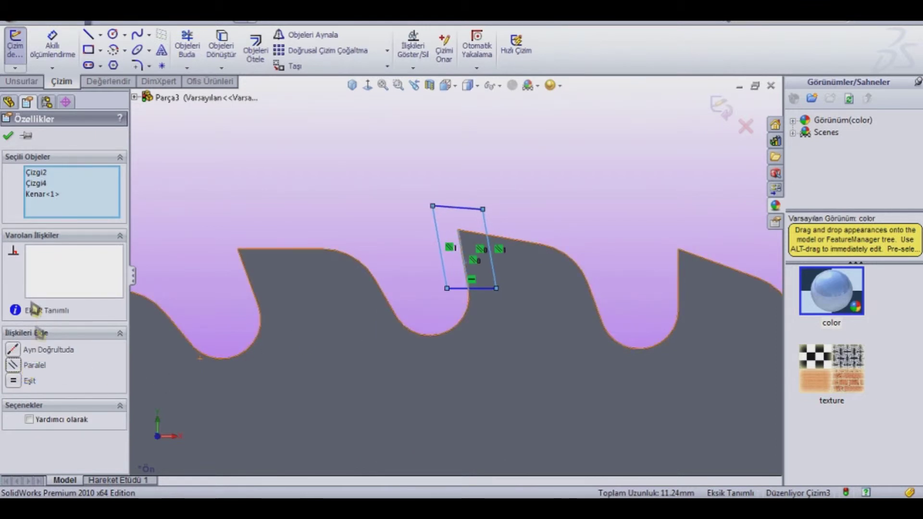
pyautogui.click(8, 136)
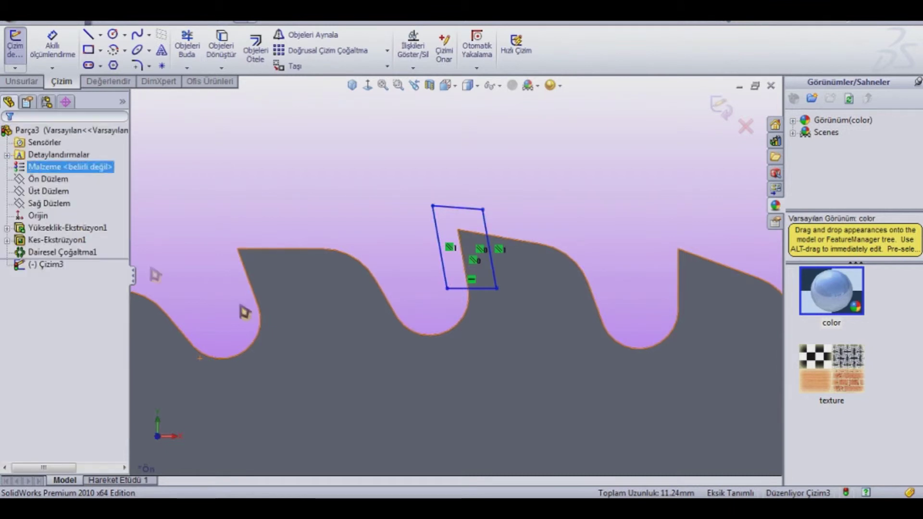
# Make the insert's top and bottom lines parallel to the tooth's sloping top edge.
pyautogui.keyDown('ctrl'); pyautogui.click(482, 288); pyautogui.keyUp('ctrl')
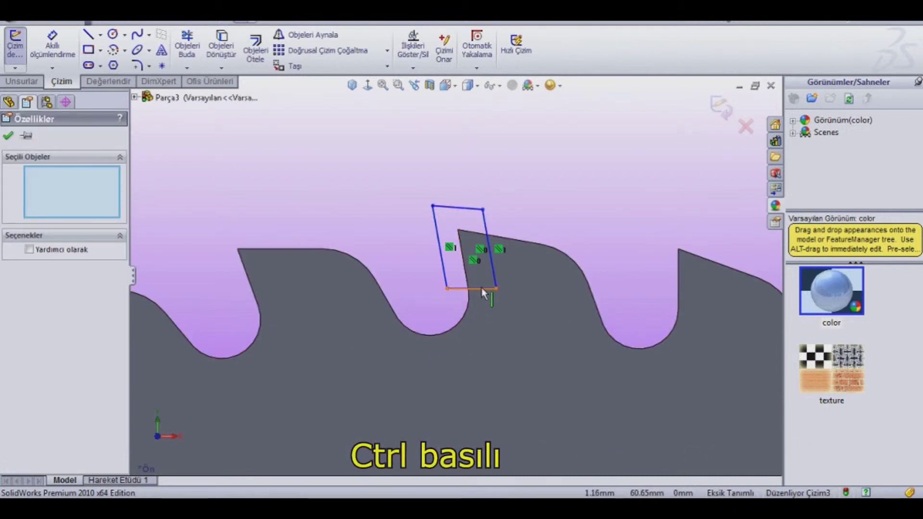
pyautogui.keyDown('ctrl'); pyautogui.click(483, 288); pyautogui.keyUp('ctrl')
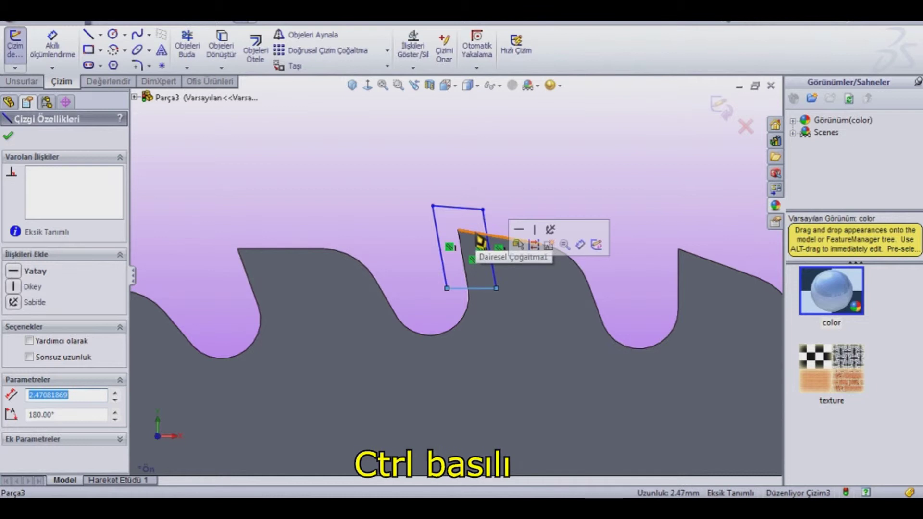
pyautogui.keyDown('ctrl'); pyautogui.click(480, 241); pyautogui.keyUp('ctrl')
pyautogui.keyDown('ctrl'); pyautogui.click(474, 211); pyautogui.keyUp('ctrl')
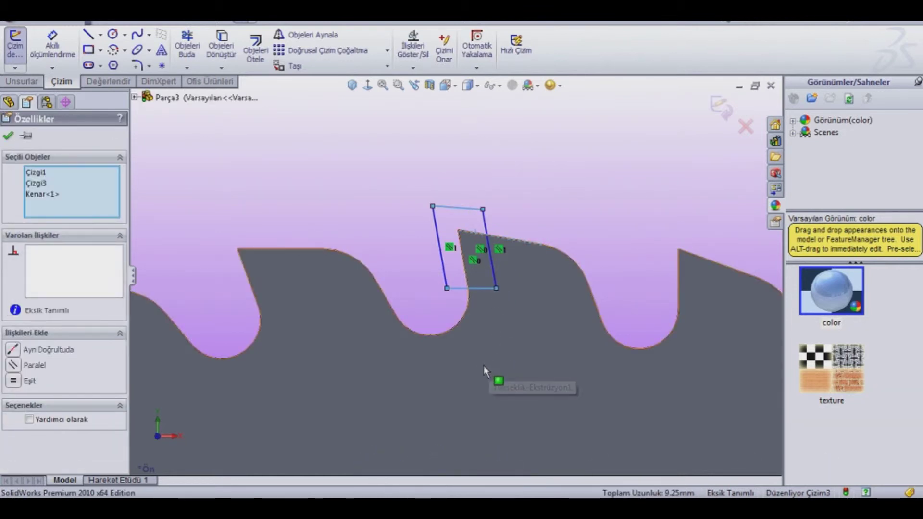
pyautogui.click(13, 368)
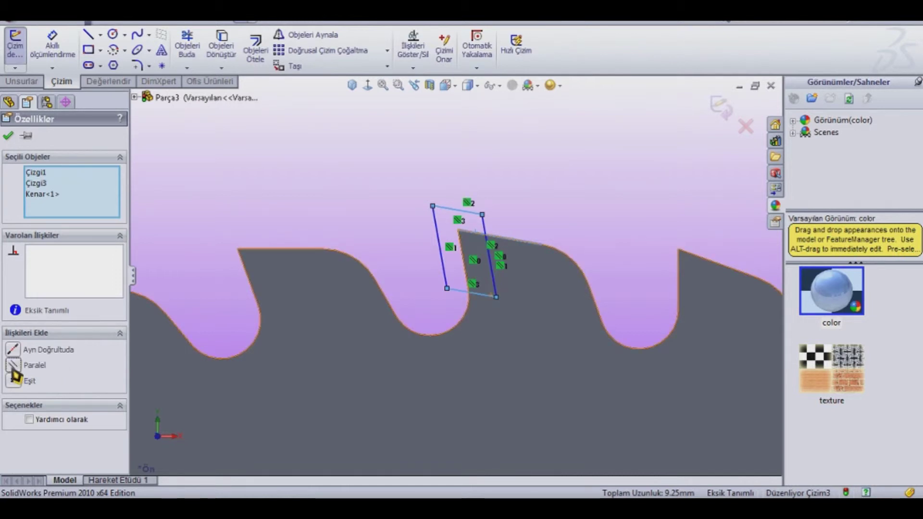
pyautogui.click(9, 140)
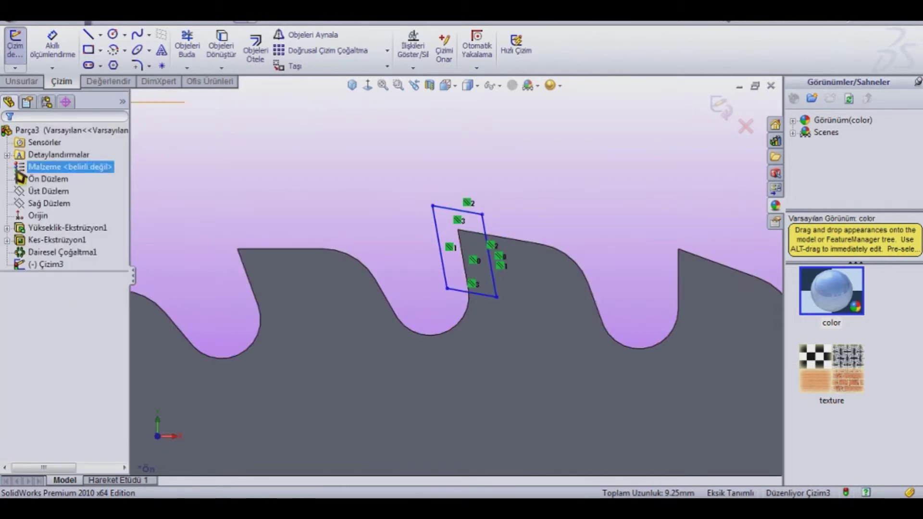
pyautogui.click(53, 46)
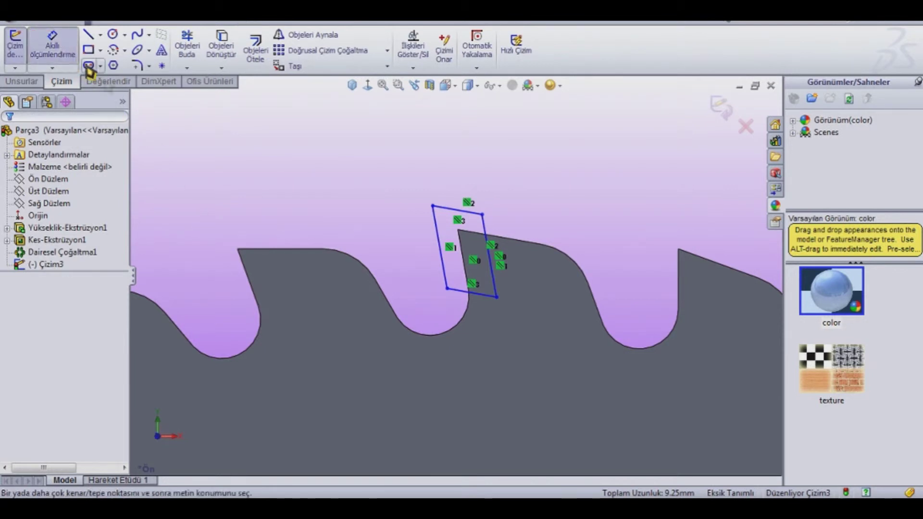
# Dimension the insert's top line to 1.5 mm and left line to 3 mm.
pyautogui.click(456, 208)
pyautogui.click(468, 190)
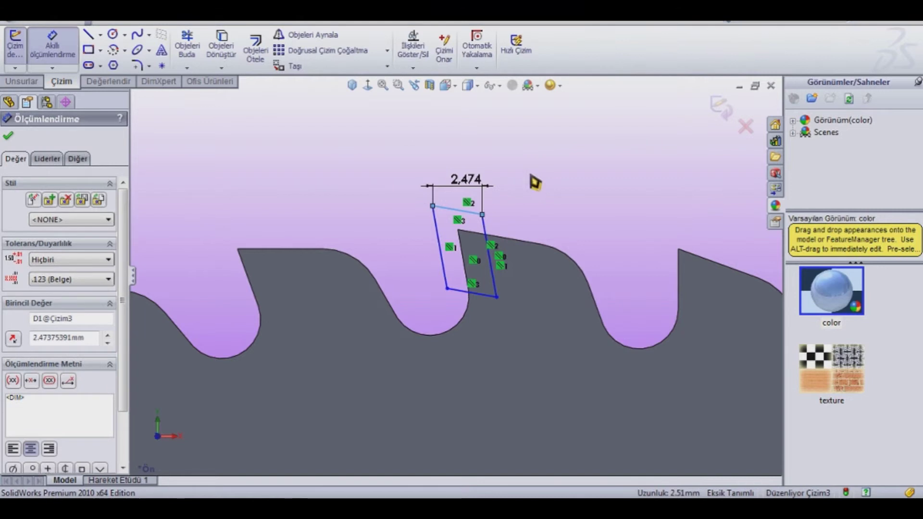
pyautogui.write('1,5')
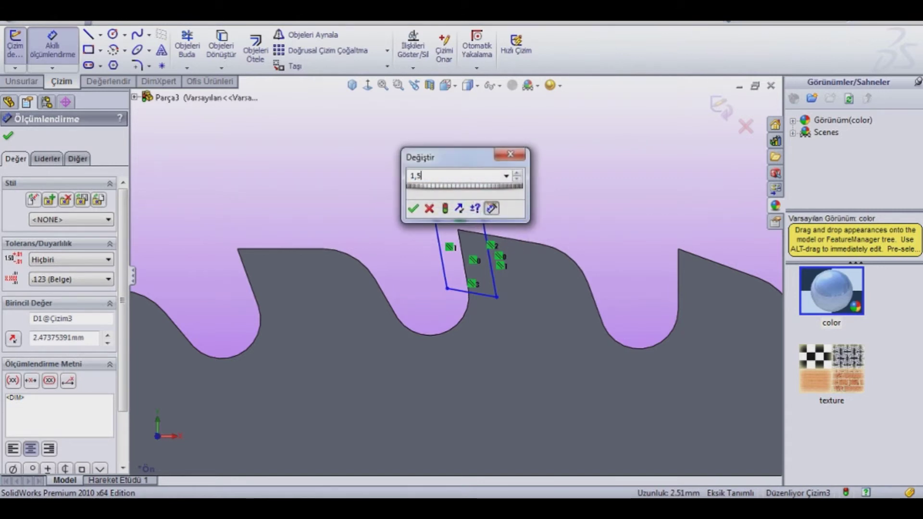
pyautogui.press('Return')
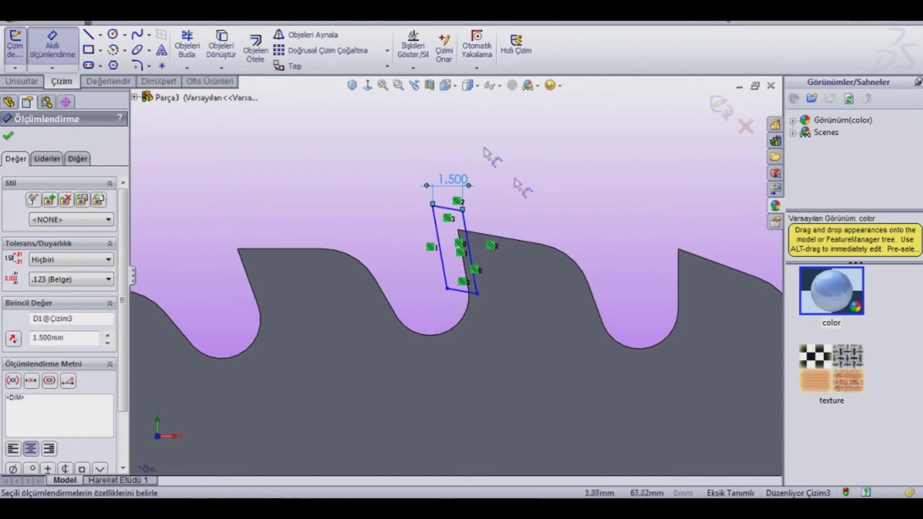
pyautogui.click(438, 267)
pyautogui.click(429, 273)
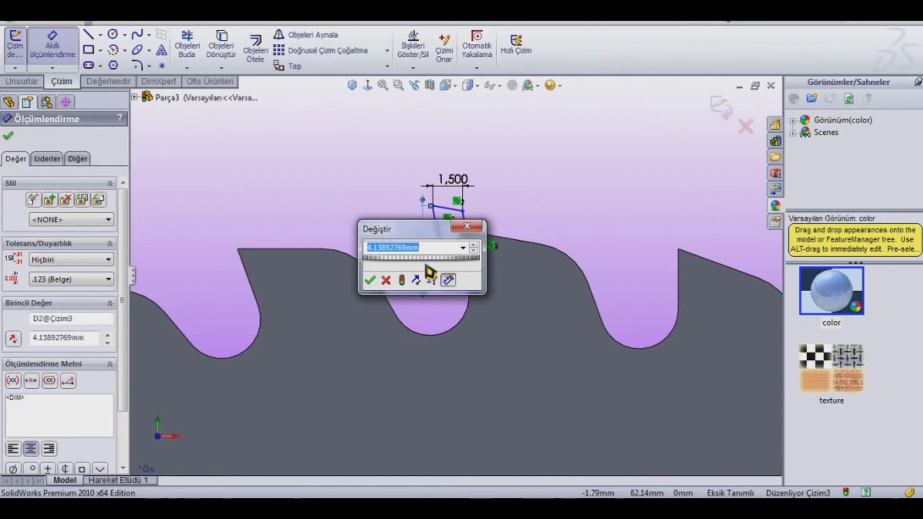
pyautogui.write('3')
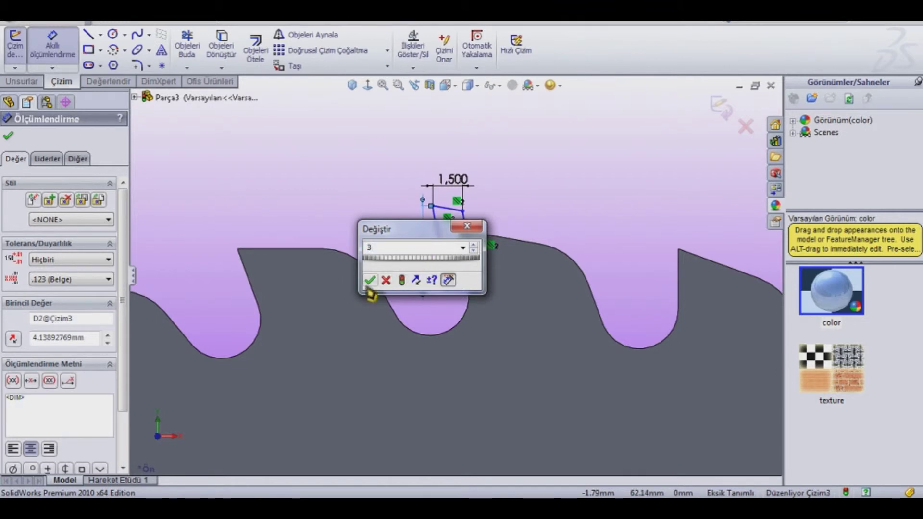
pyautogui.click(369, 284)
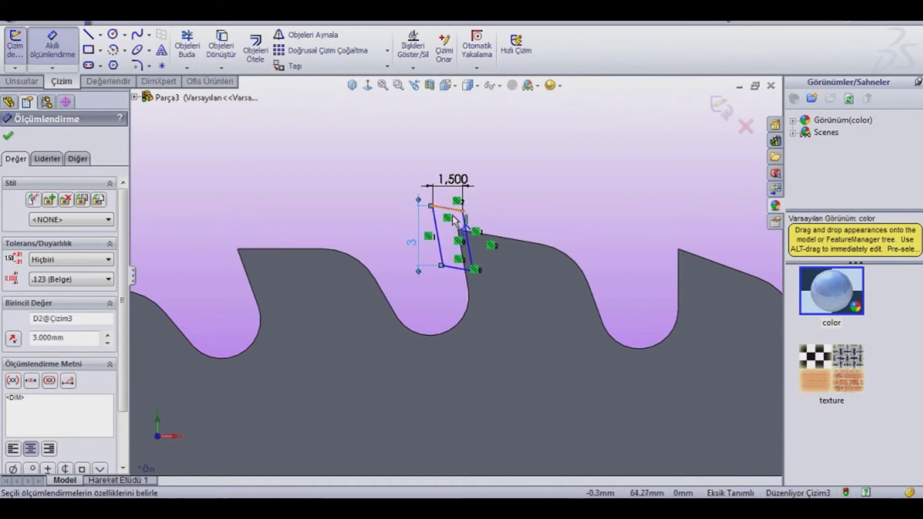
# Add two 0.5 mm offsets from the tooth edges and exit the insert sketch.
pyautogui.click(439, 240)
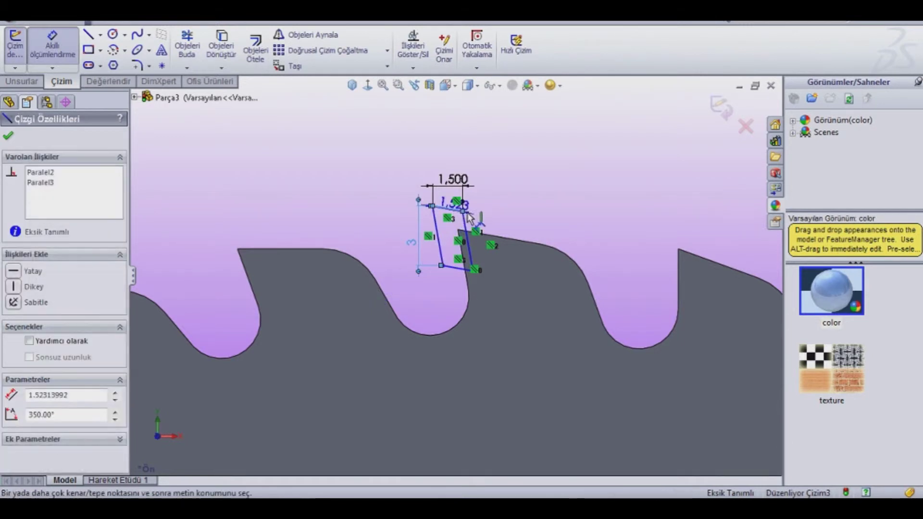
pyautogui.click(507, 243)
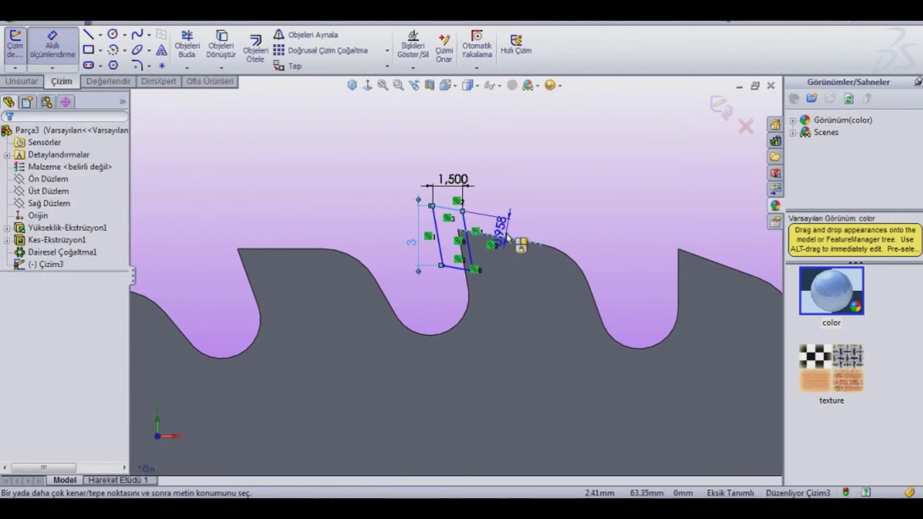
pyautogui.click(509, 233)
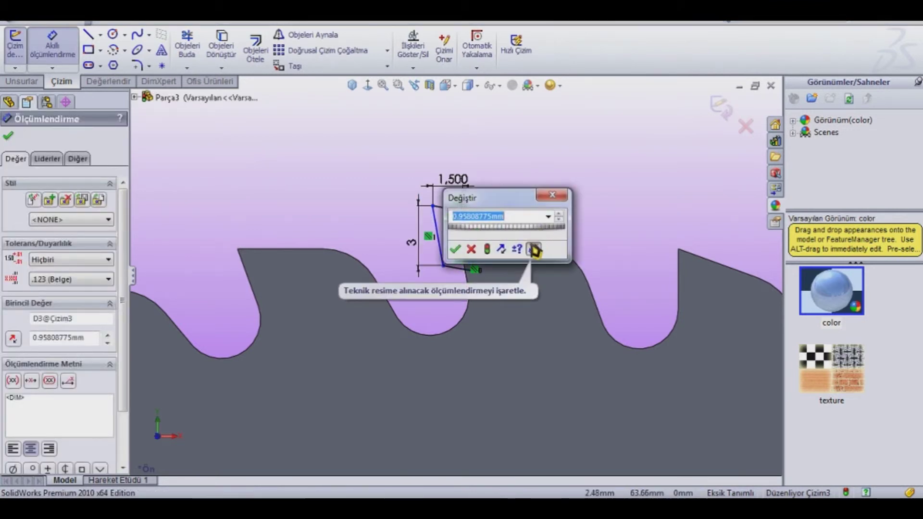
pyautogui.write('0,5')
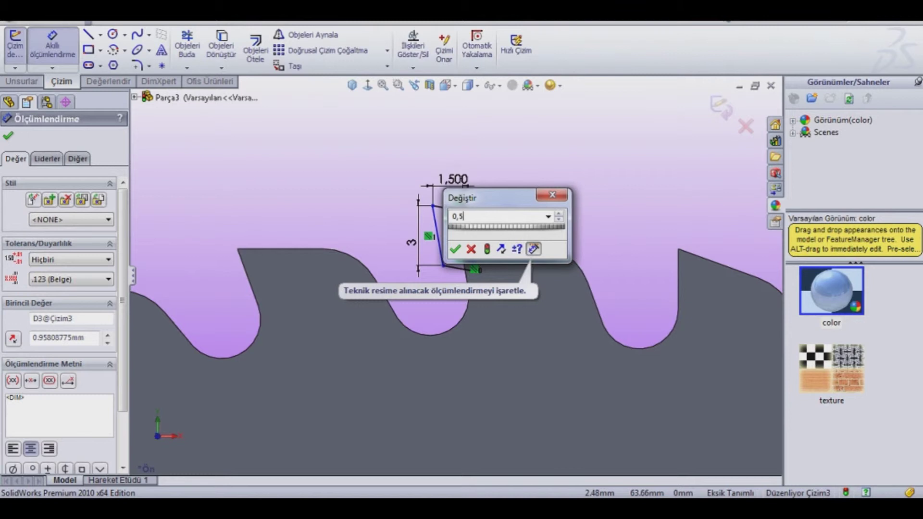
pyautogui.click(455, 249)
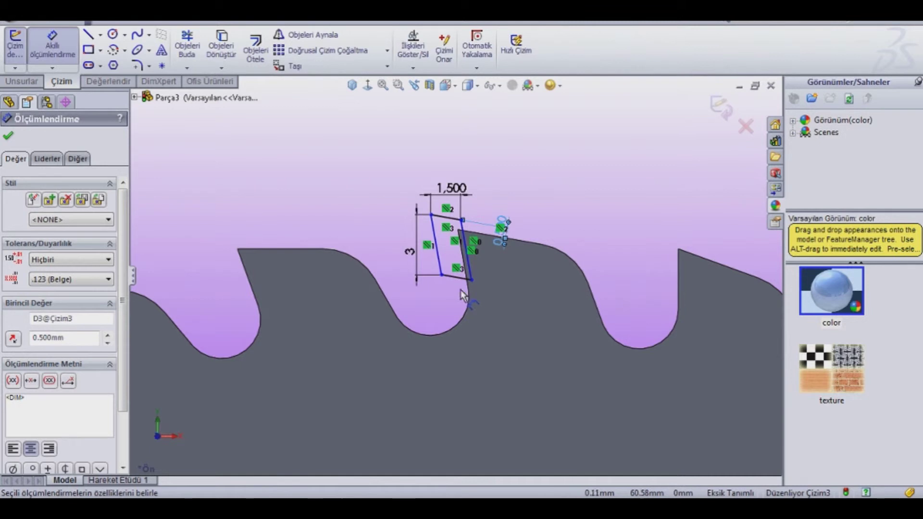
pyautogui.click(441, 271)
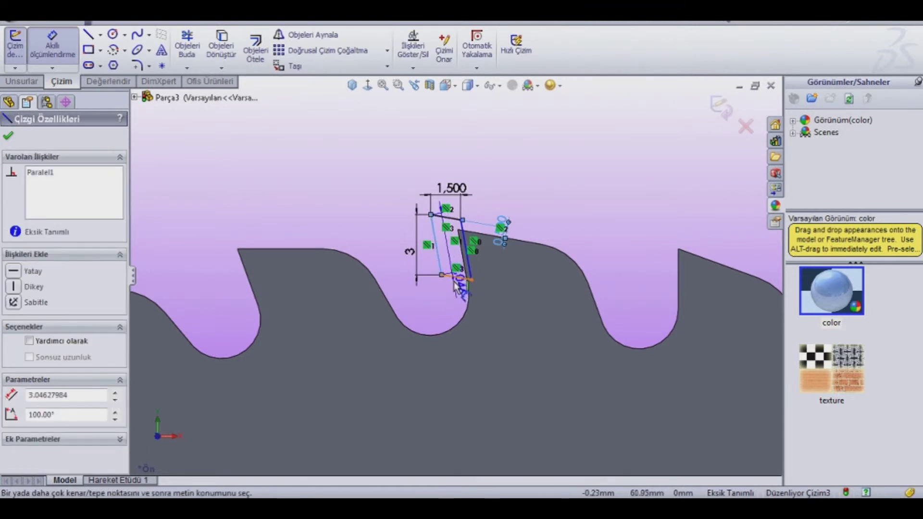
pyautogui.scroll(-3, 455, 287)
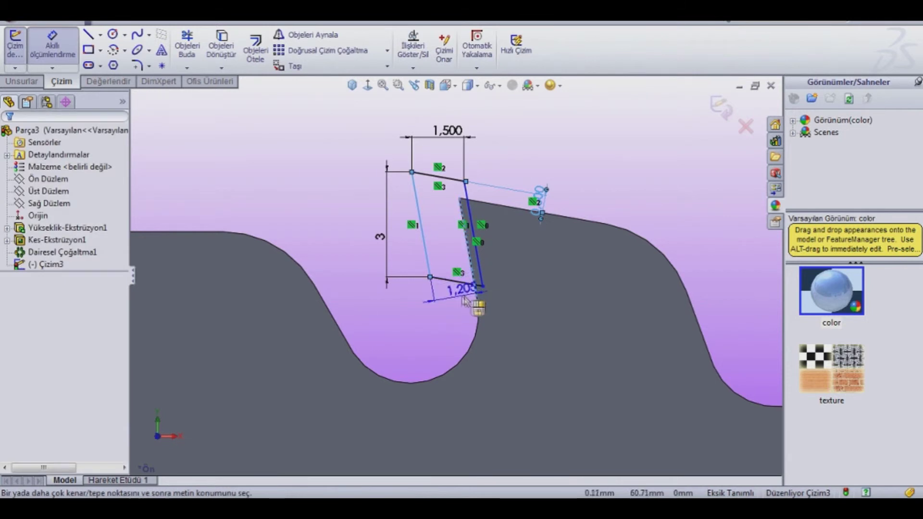
pyautogui.click(470, 316)
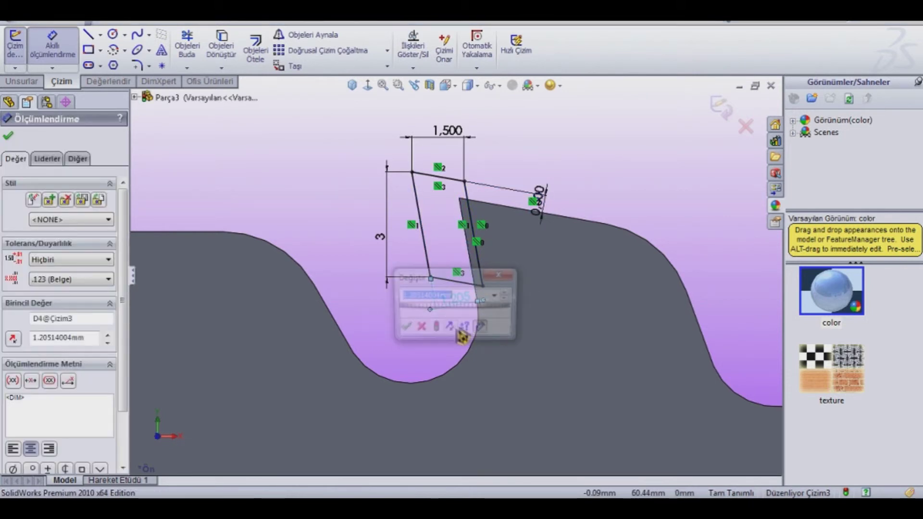
pyautogui.write('0,5')
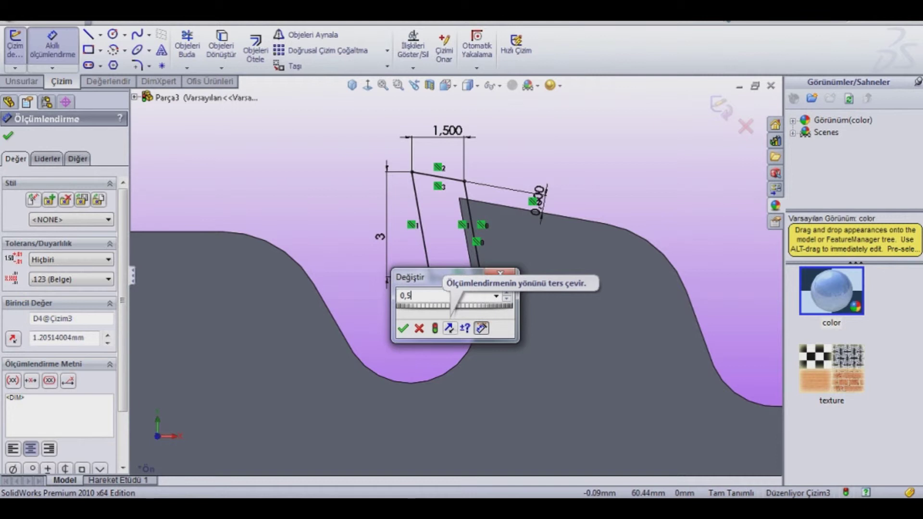
pyautogui.click(404, 331)
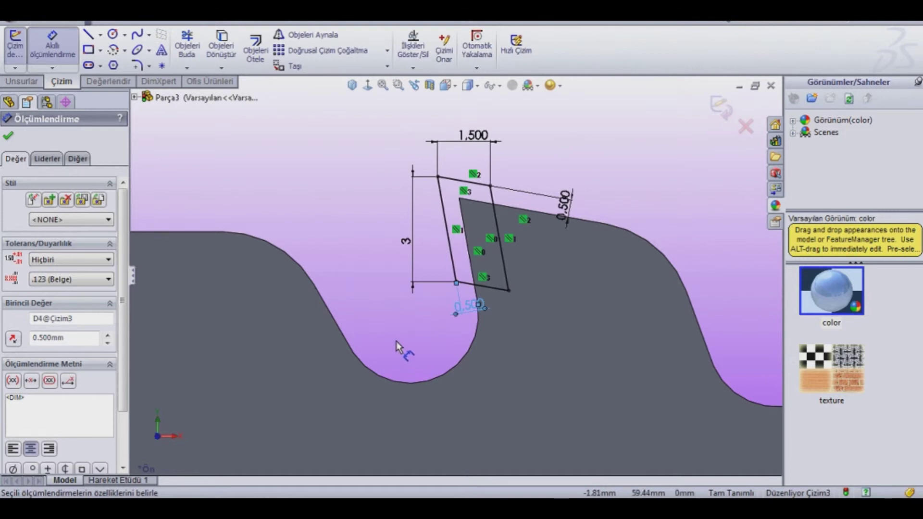
pyautogui.click(721, 117)
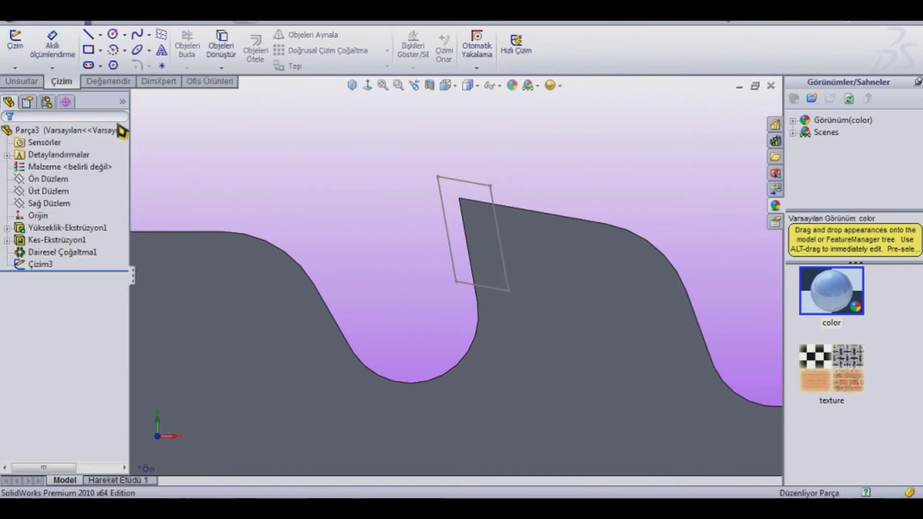
pyautogui.click(32, 84)
# Extrude Çizim3 as a 2 mm Orta Düzlem (Mid Plane) boss for the tip insert.
pyautogui.click(26, 56)
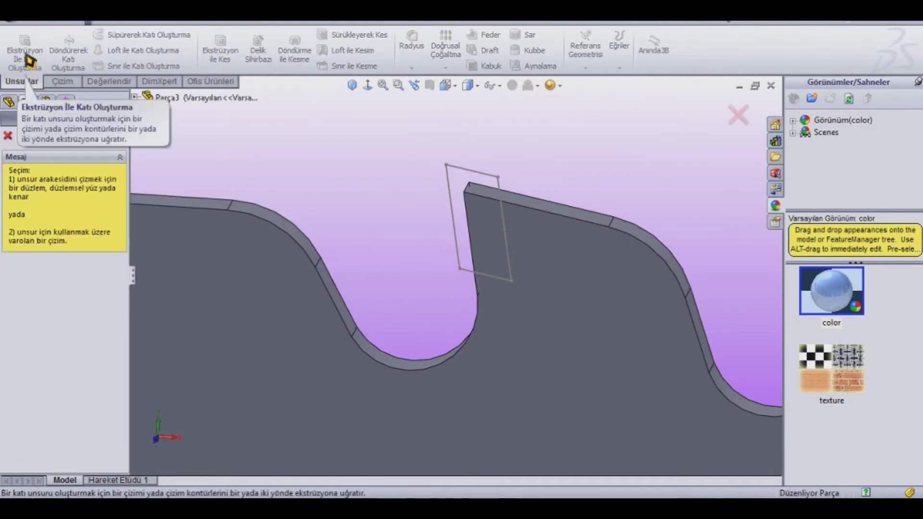
pyautogui.click(454, 225)
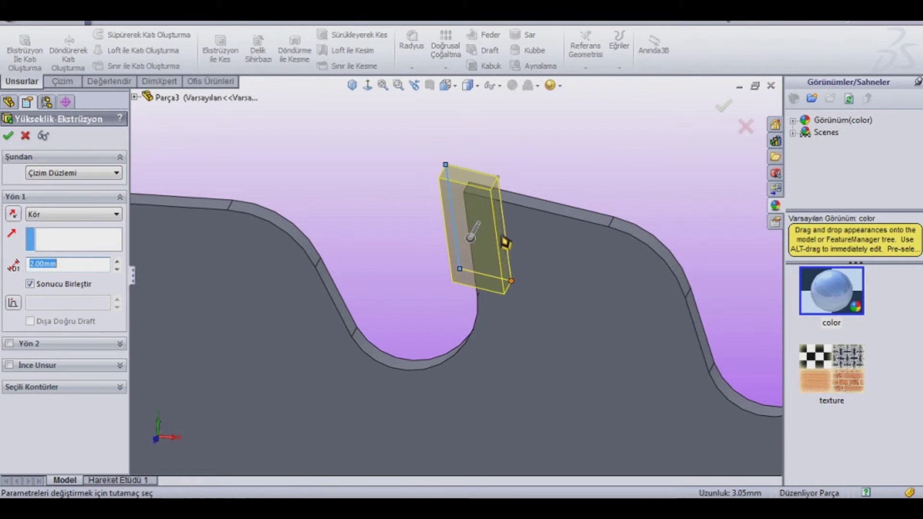
pyautogui.moveTo(607, 248)
pyautogui.mouseDown(button='middle')
pyautogui.moveTo(591, 262)
pyautogui.moveTo(579, 345)
pyautogui.mouseUp(button='middle')
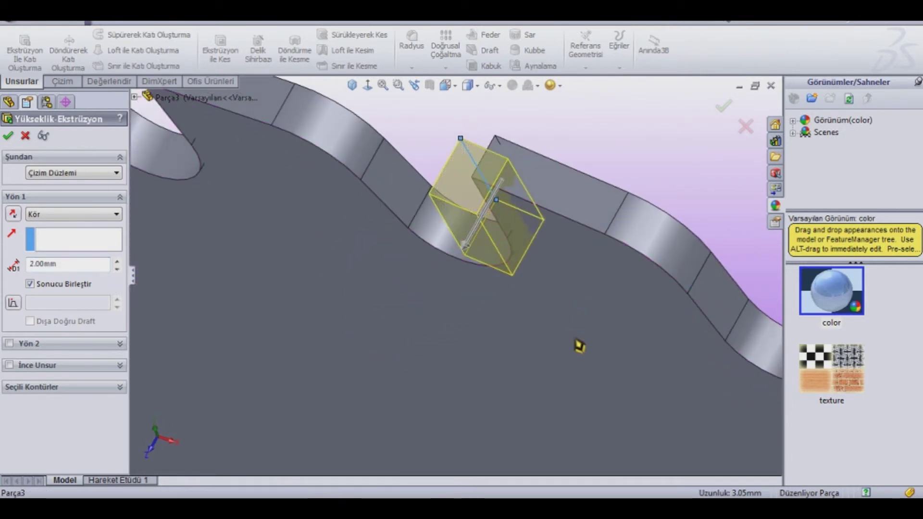
pyautogui.click(102, 213)
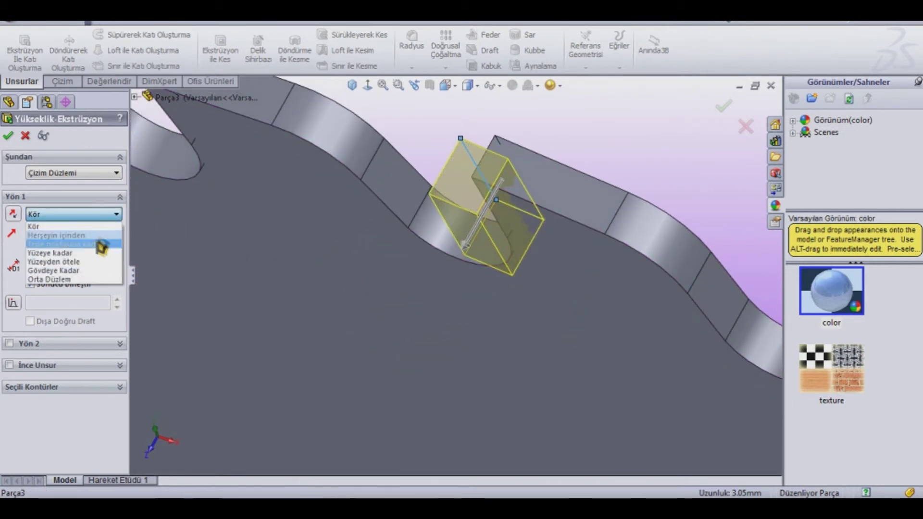
pyautogui.click(86, 280)
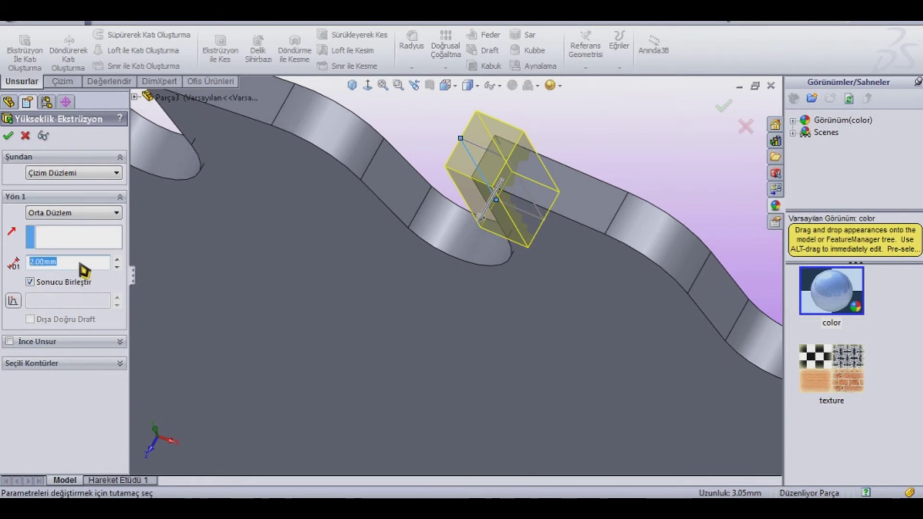
pyautogui.click(14, 138)
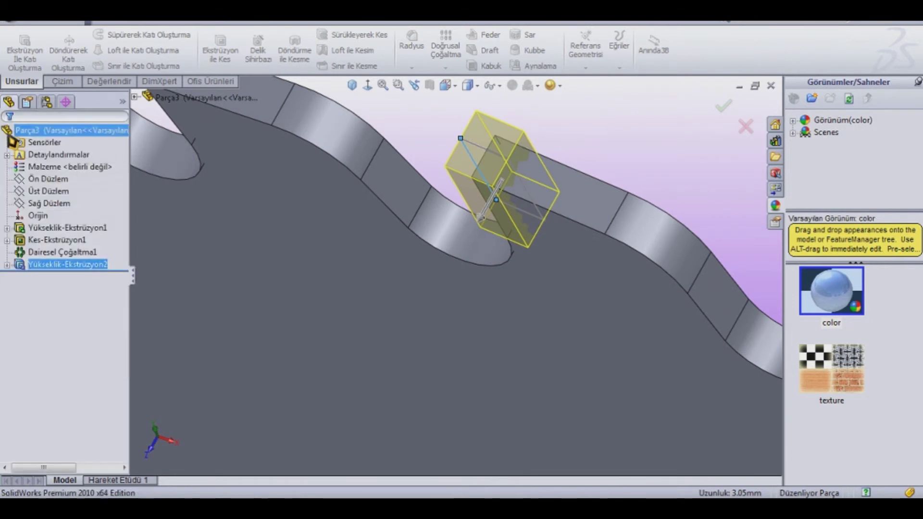
pyautogui.scroll(-2, 506, 303)
pyautogui.moveTo(506, 304)
pyautogui.mouseDown(button='middle')
pyautogui.moveTo(519, 270)
pyautogui.moveTo(505, 285)
pyautogui.moveTo(531, 238)
pyautogui.moveTo(517, 250)
pyautogui.moveTo(500, 282)
pyautogui.moveTo(501, 323)
pyautogui.moveTo(510, 269)
pyautogui.moveTo(556, 258)
pyautogui.moveTo(486, 278)
pyautogui.moveTo(552, 270)
pyautogui.moveTo(523, 267)
pyautogui.mouseUp(button='middle')
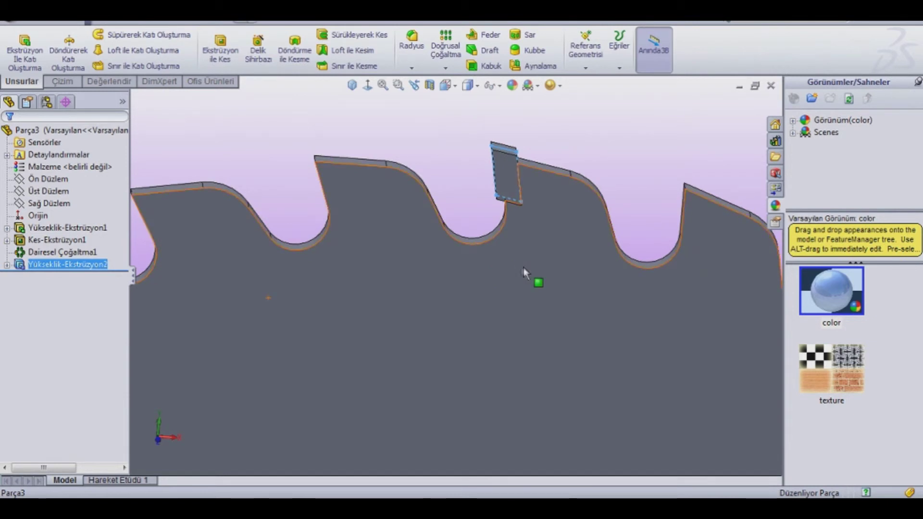
# Circular-pattern the tip insert Yükseklik-Ekstrüzyon2 36 times over 360° about the centre hole edge.
pyautogui.press('f')
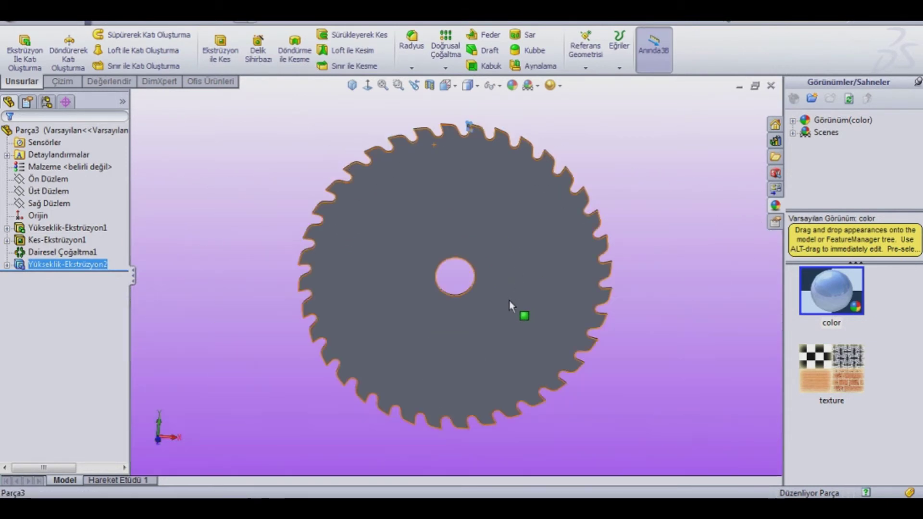
pyautogui.click(21, 267)
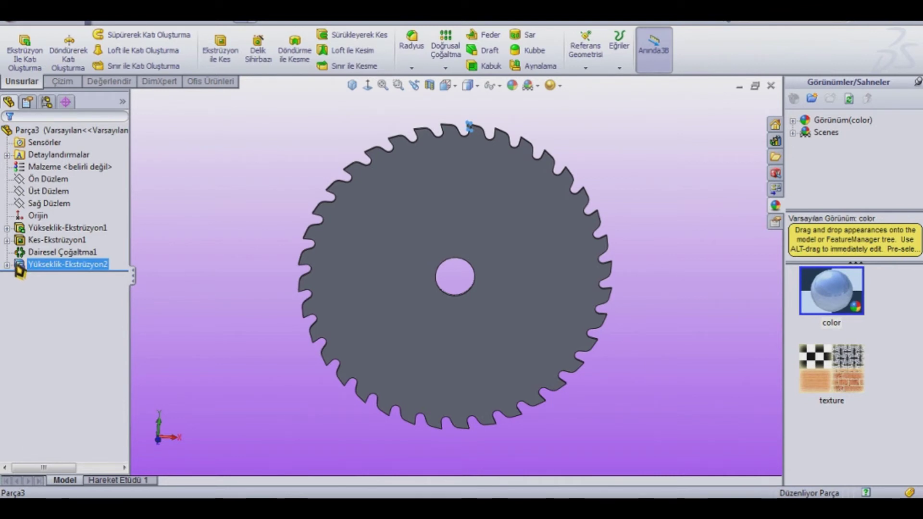
pyautogui.click(447, 68)
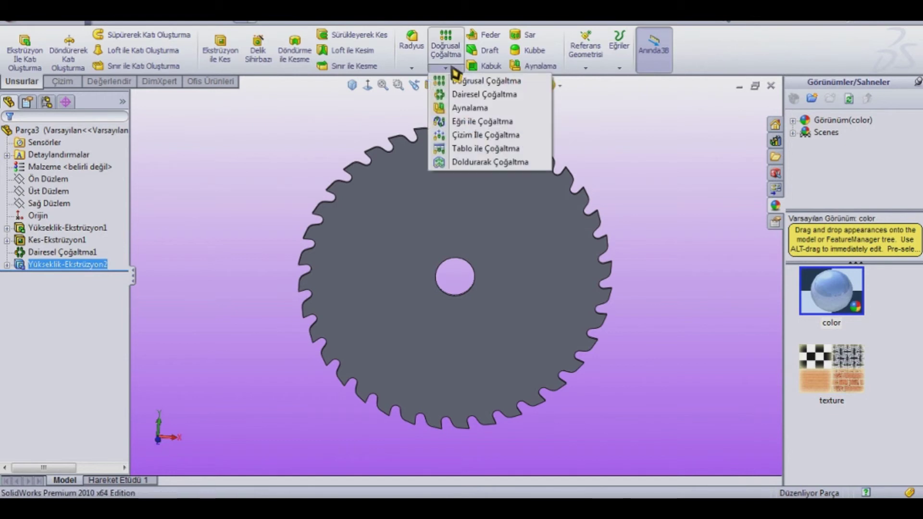
pyautogui.click(467, 96)
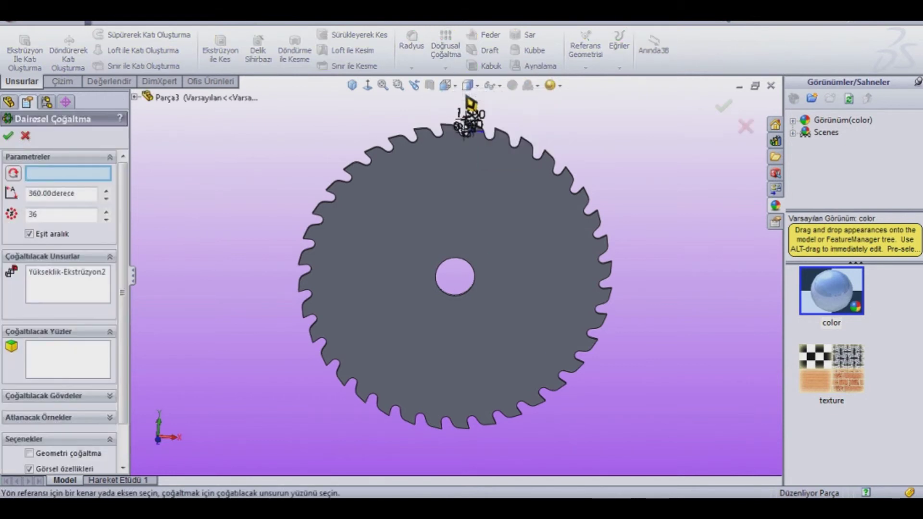
pyautogui.click(448, 257)
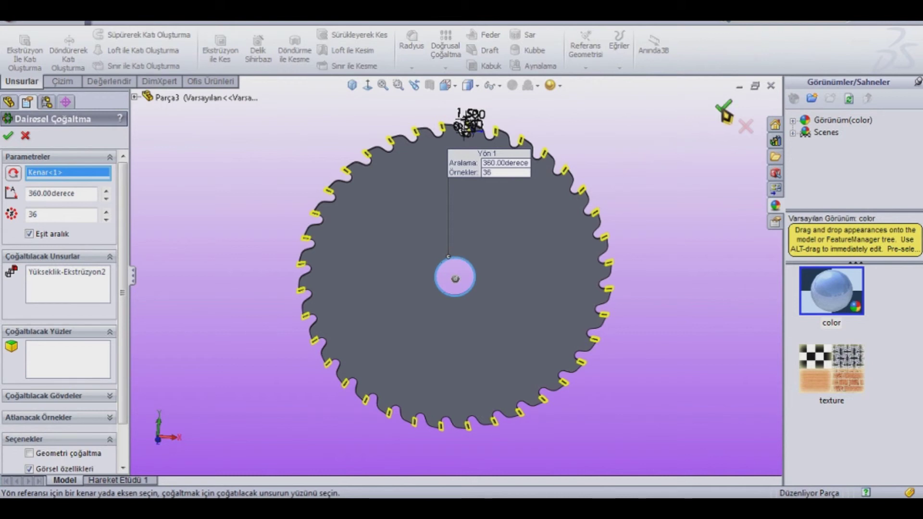
pyautogui.click(722, 112)
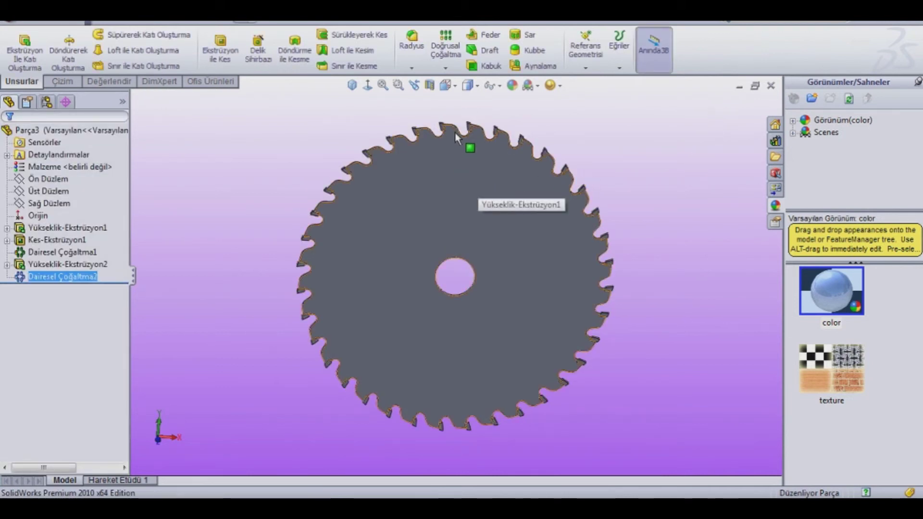
pyautogui.scroll(-5, 469, 149)
pyautogui.moveTo(442, 244); pyautogui.dragTo(449, 240, button='middle')
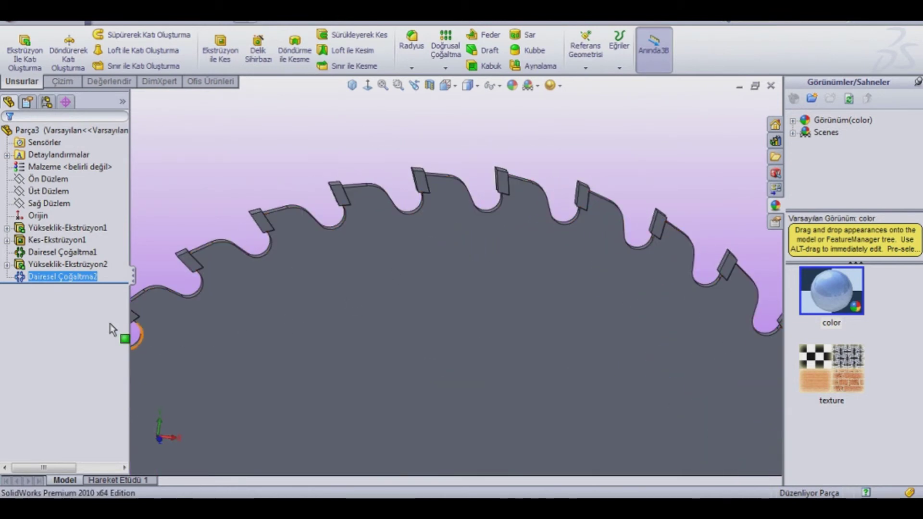
# Apply a yellow-tinted satin finish titanium appearance to Dairesel Çoğaltma2 and Yükseklik-Ekstrüzyon2.
pyautogui.keyDown('ctrl'); pyautogui.click(18, 268); pyautogui.keyUp('ctrl')
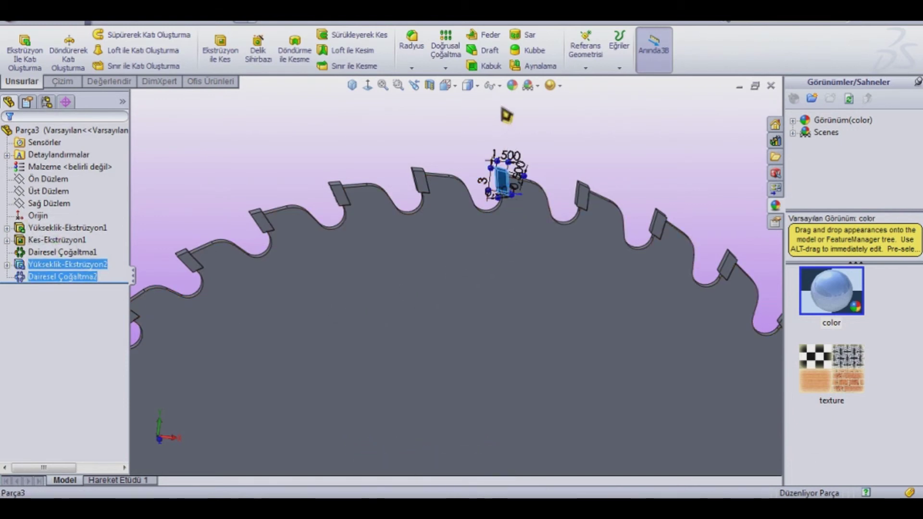
pyautogui.click(512, 86)
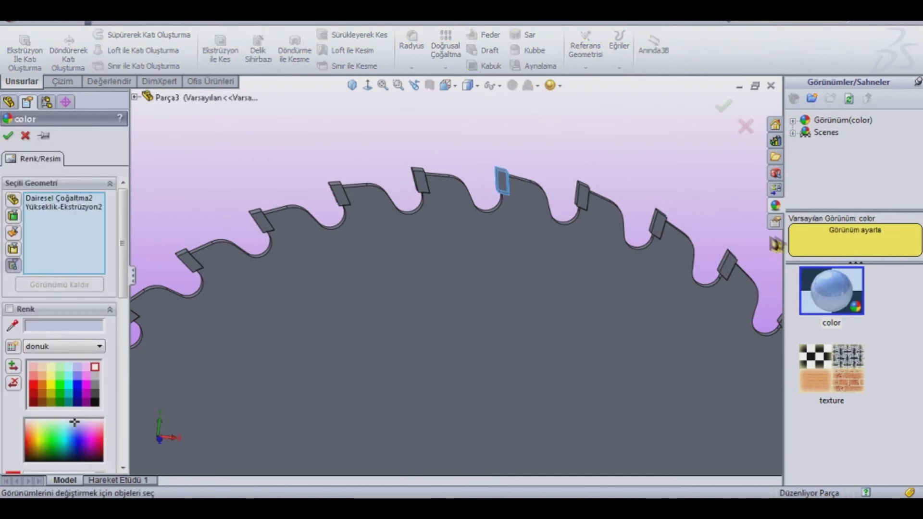
pyautogui.click(793, 123)
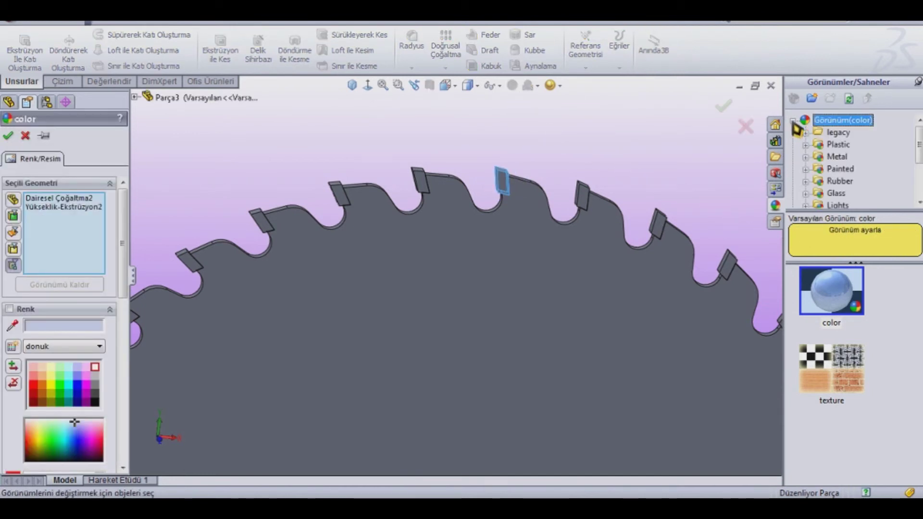
pyautogui.click(806, 158)
pyautogui.scroll(-1, 870, 168)
pyautogui.scroll(-2, 869, 175)
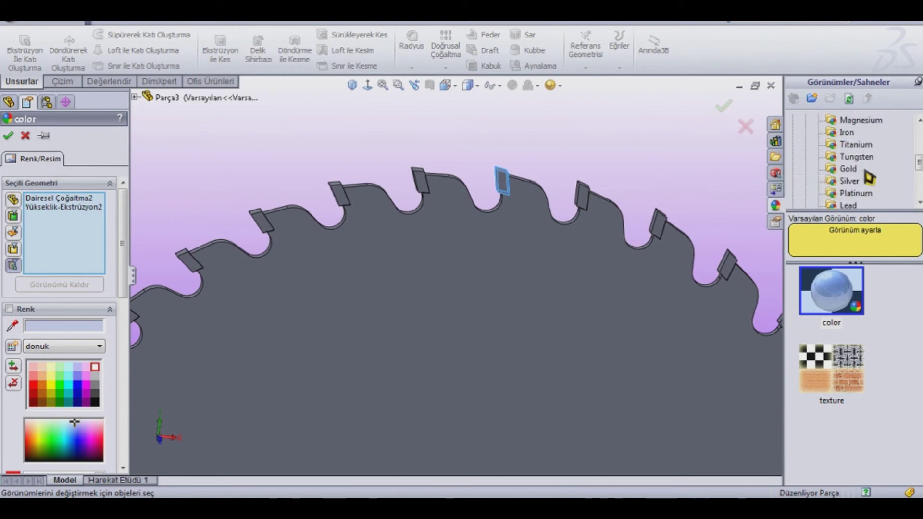
pyautogui.click(856, 144)
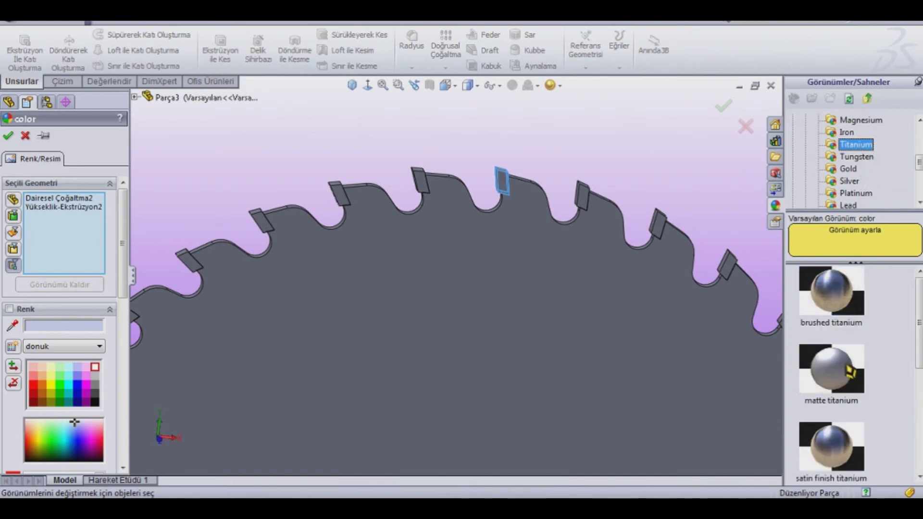
pyautogui.click(850, 452)
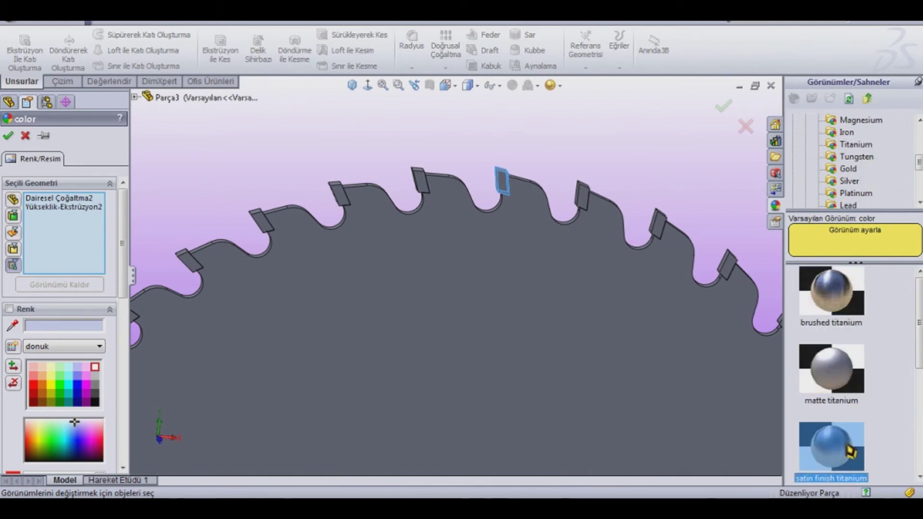
pyautogui.moveTo(851, 452); pyautogui.dragTo(691, 403)
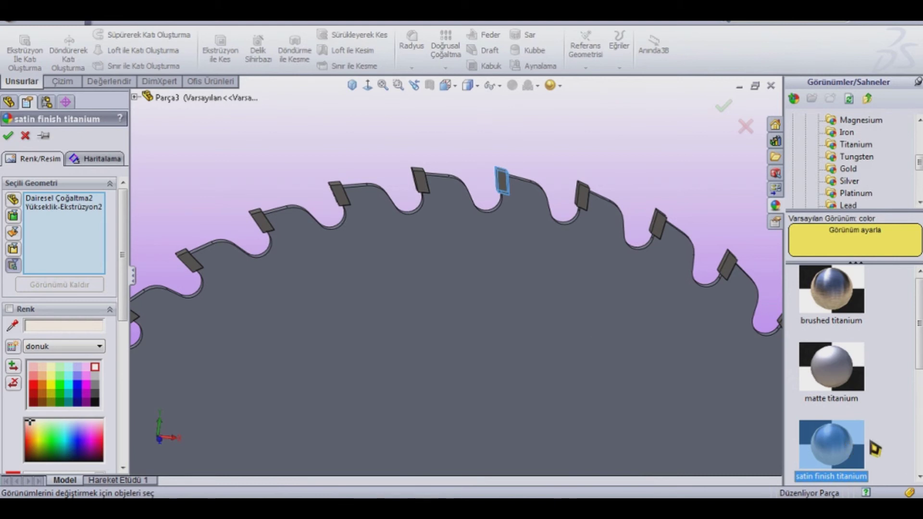
pyautogui.moveTo(143, 422); pyautogui.dragTo(64, 396)
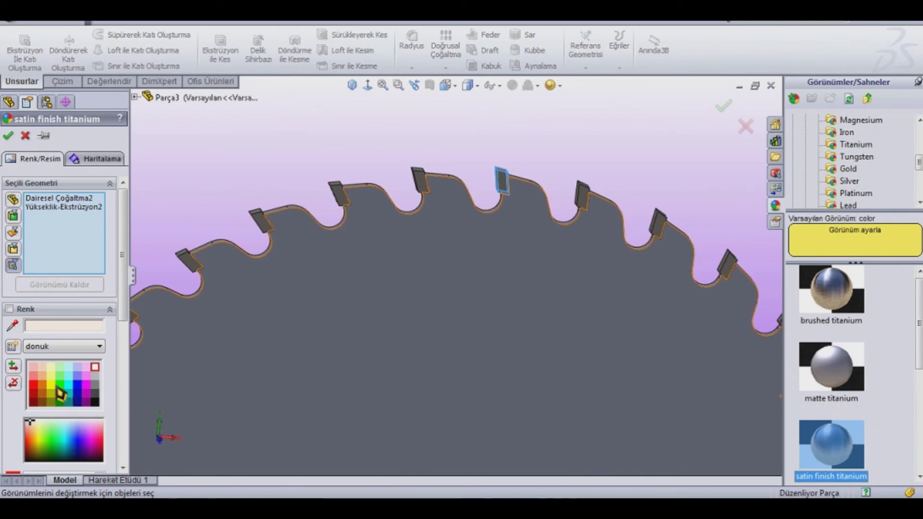
pyautogui.click(52, 377)
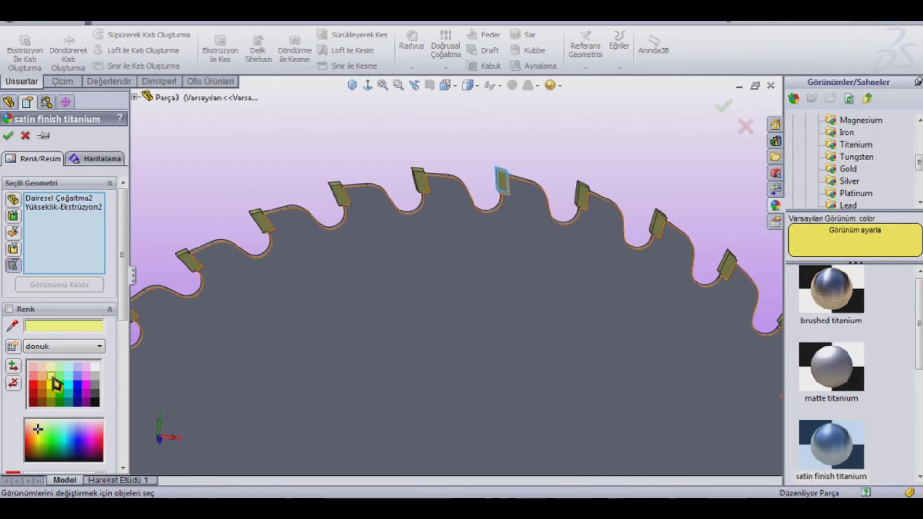
pyautogui.click(7, 136)
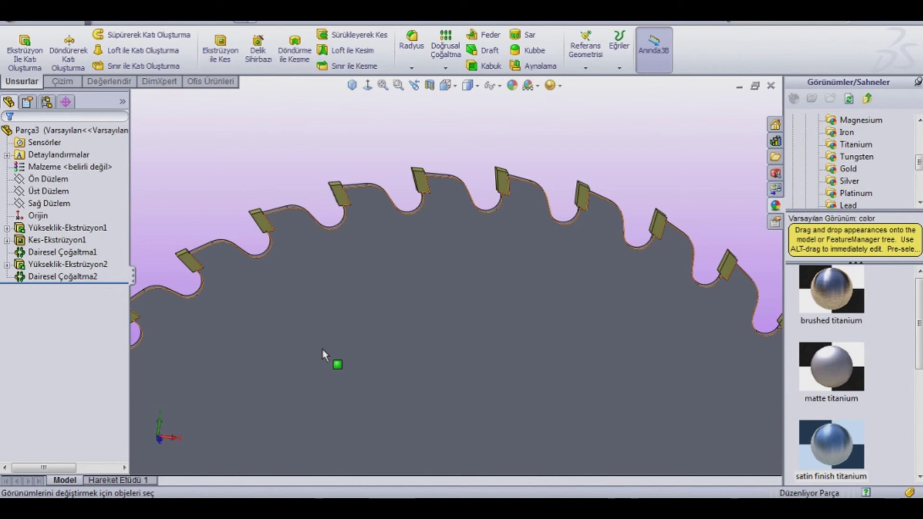
# Apply dark grey polished steel to Yükseklik-Ekstrüzyon1, Kes-Ekstrüzyon1 and Dairesel Çoğaltma1.
pyautogui.click(22, 228)
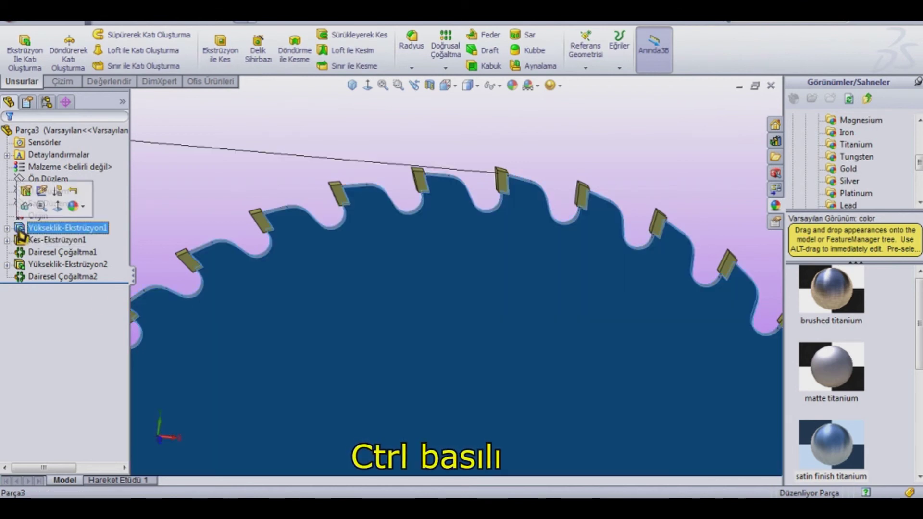
pyautogui.keyDown('ctrl'); pyautogui.click(23, 239); pyautogui.keyUp('ctrl')
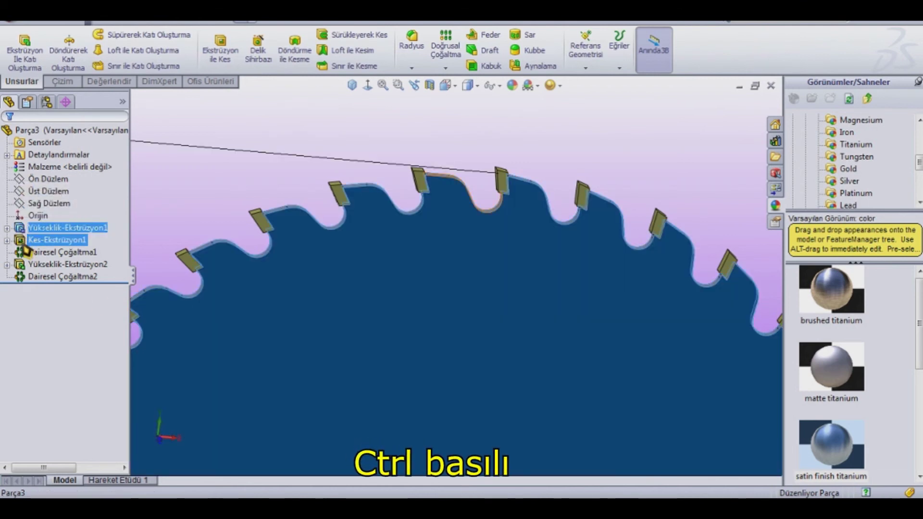
pyautogui.keyDown('ctrl'); pyautogui.click(23, 252); pyautogui.keyUp('ctrl')
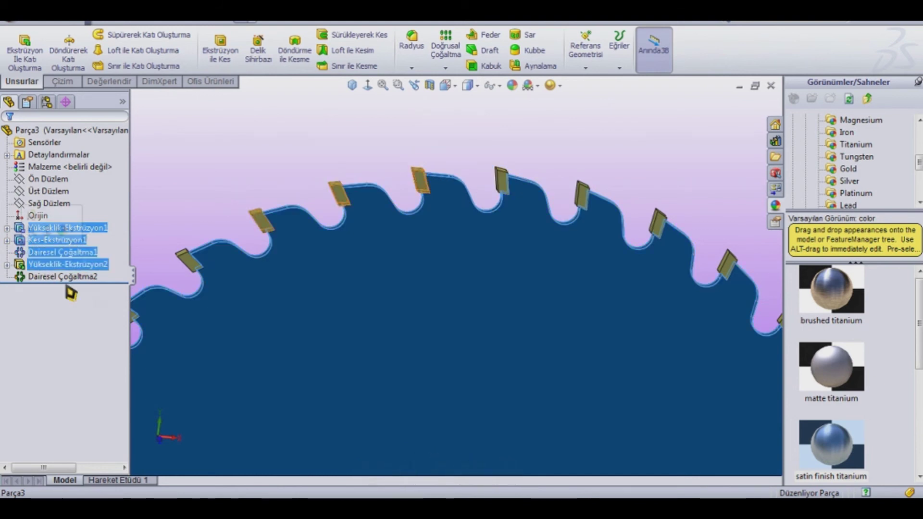
pyautogui.click(514, 86)
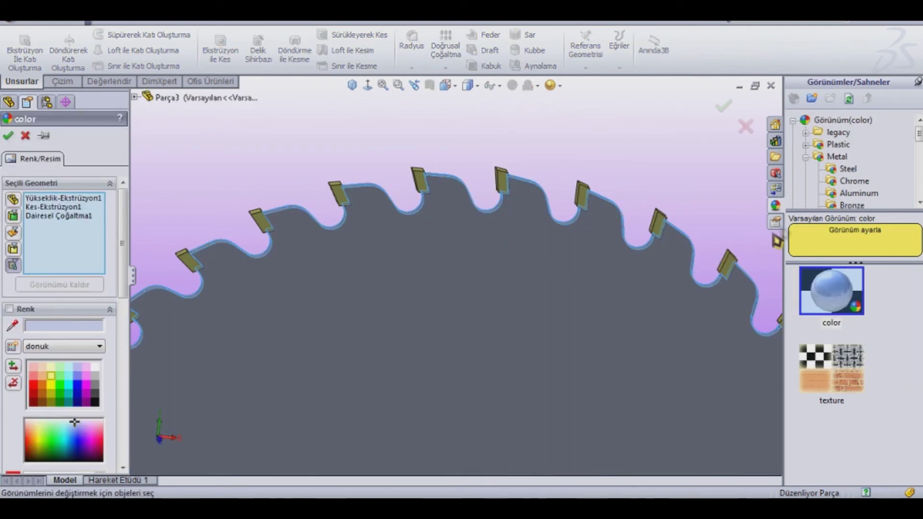
pyautogui.click(847, 169)
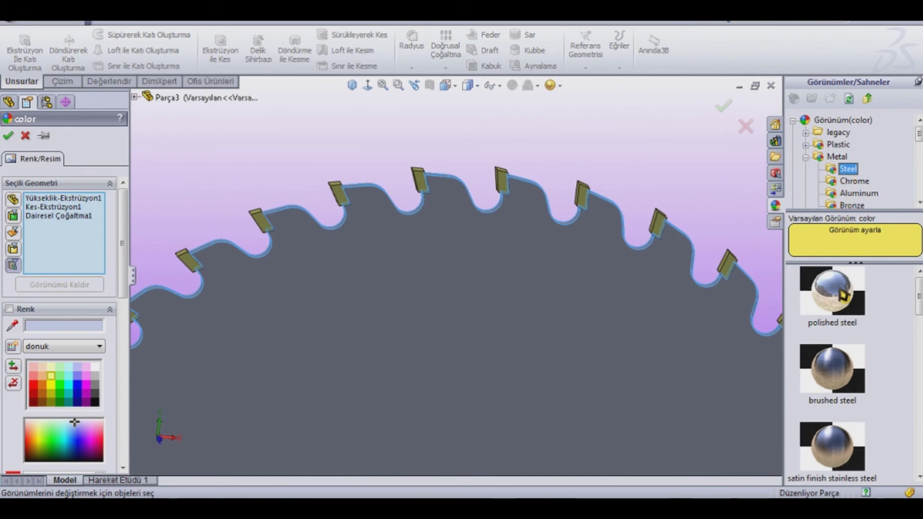
pyautogui.click(840, 290)
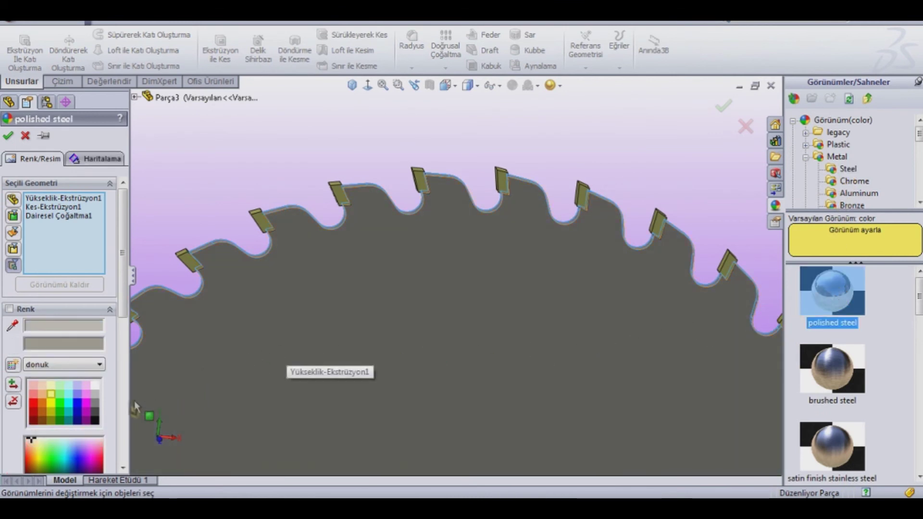
pyautogui.click(96, 417)
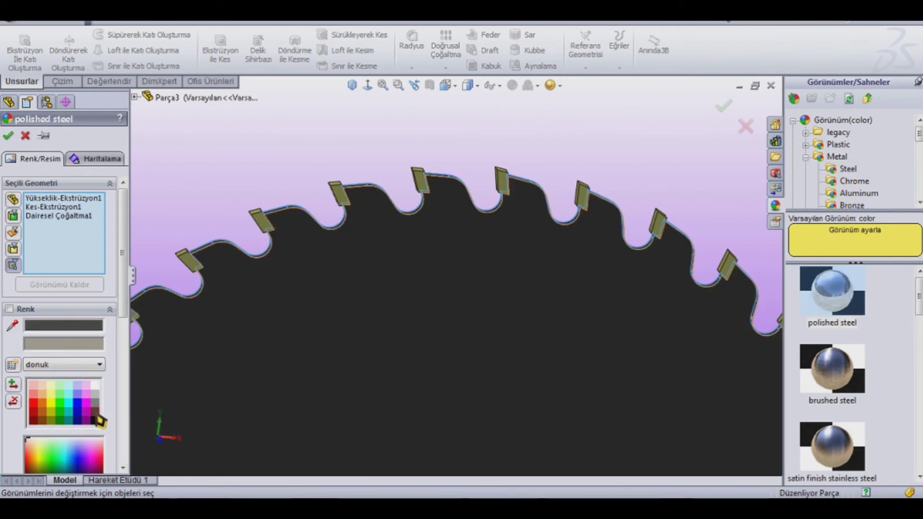
pyautogui.click(96, 403)
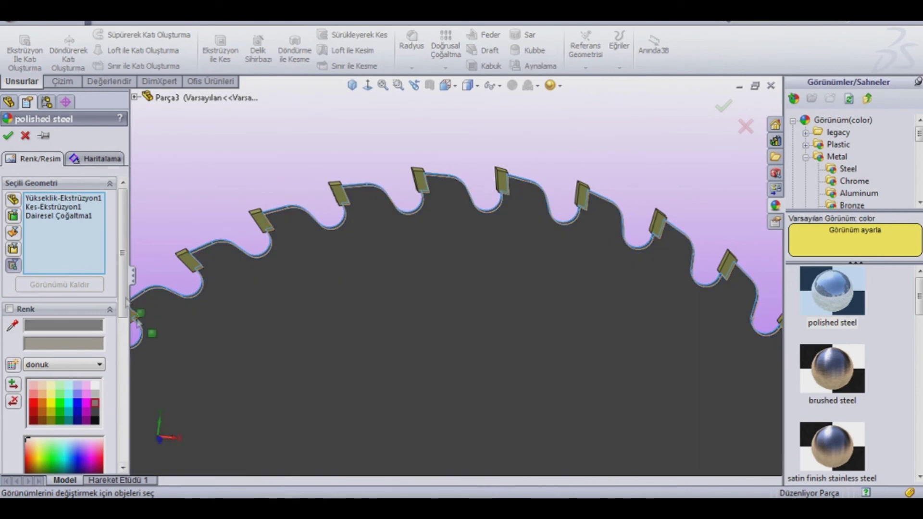
pyautogui.click(7, 135)
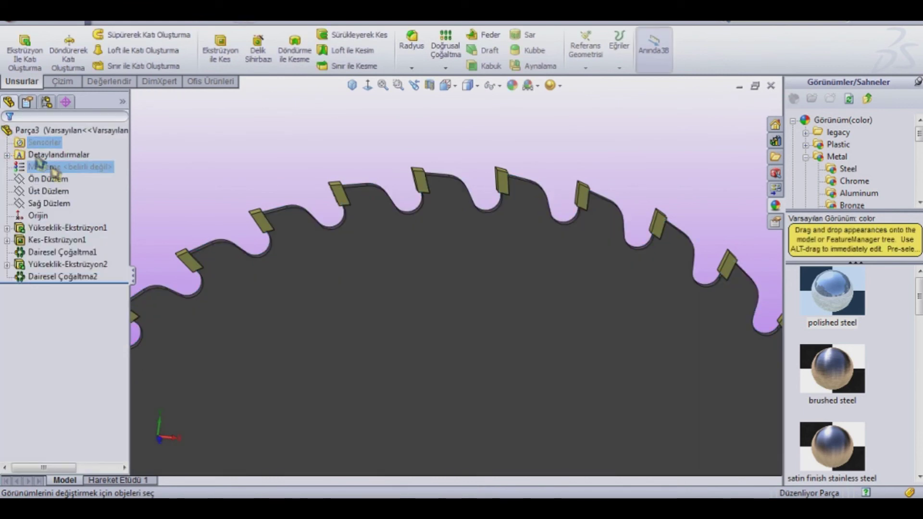
# Zoom to fit, orbit the blade, then set the view Normal To its face.
pyautogui.press('f')
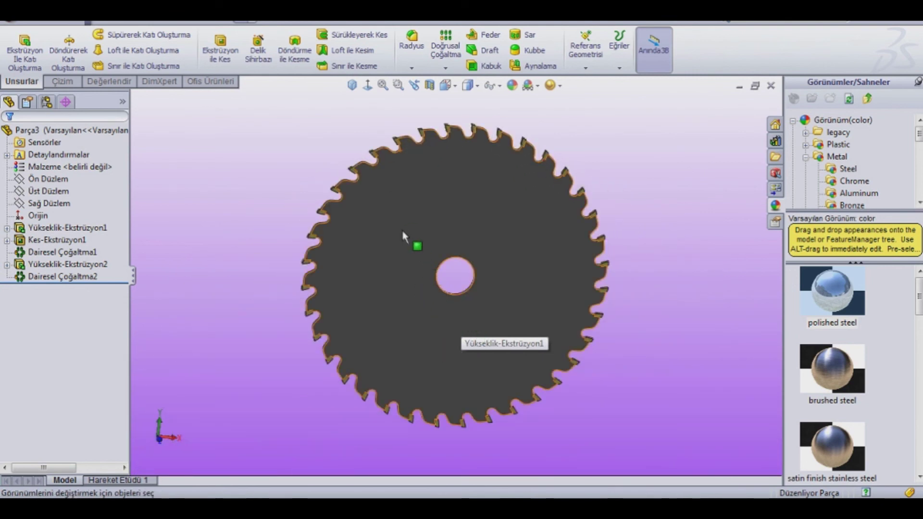
pyautogui.moveTo(403, 232); pyautogui.dragTo(577, 281, button='middle')
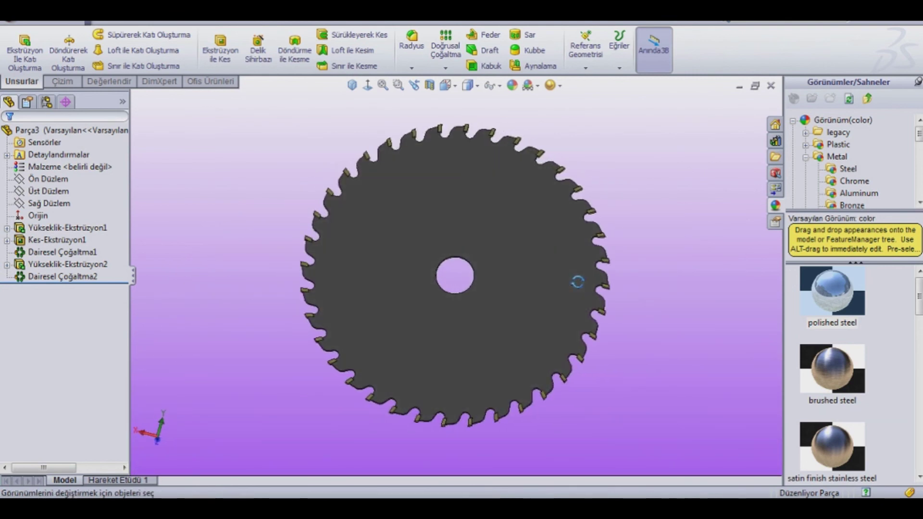
pyautogui.click(368, 85)
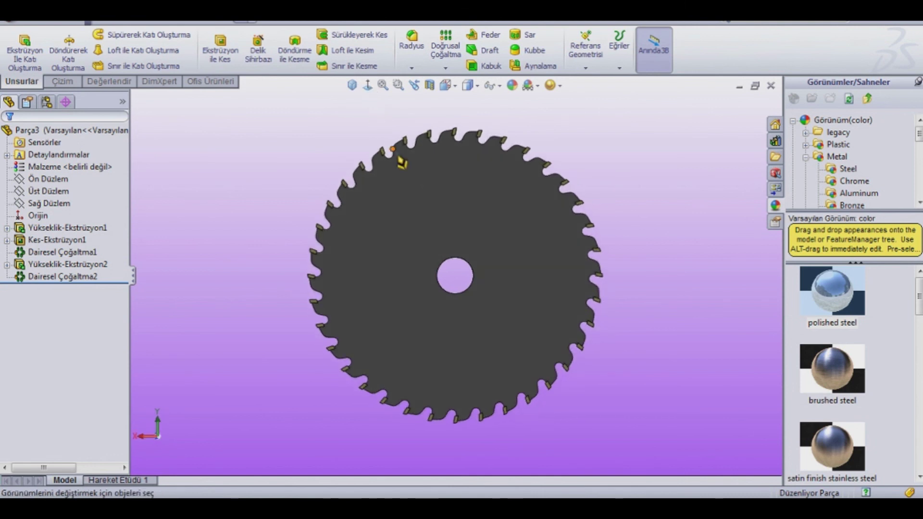